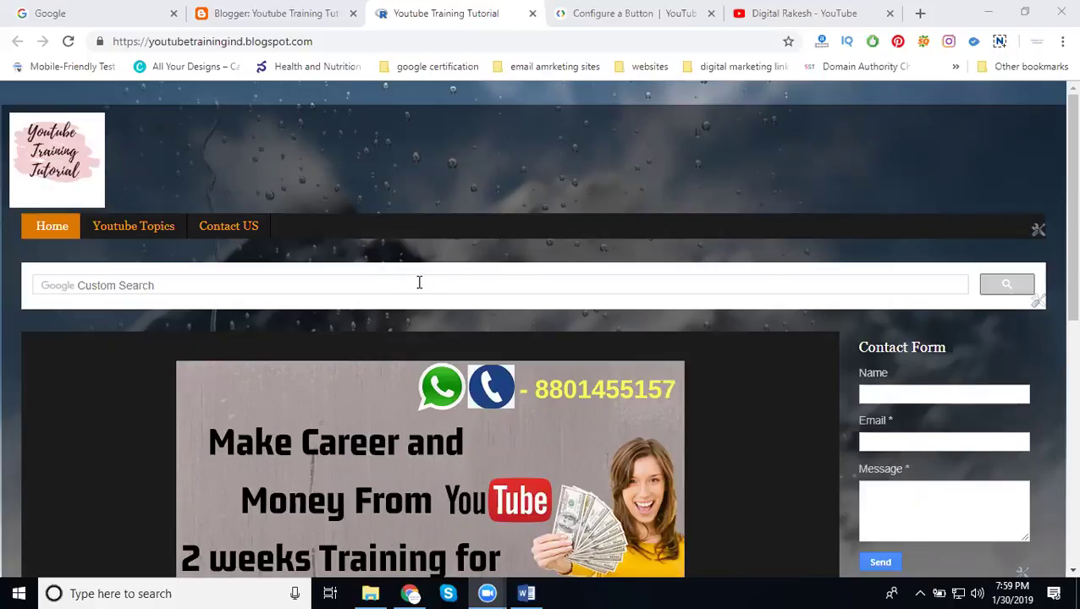
Scroll through the published blog, then bring up the YouTube channel page.
{"action": "scroll", "coordinate": [429, 279], "scroll_direction": "down", "scroll_amount": 2}
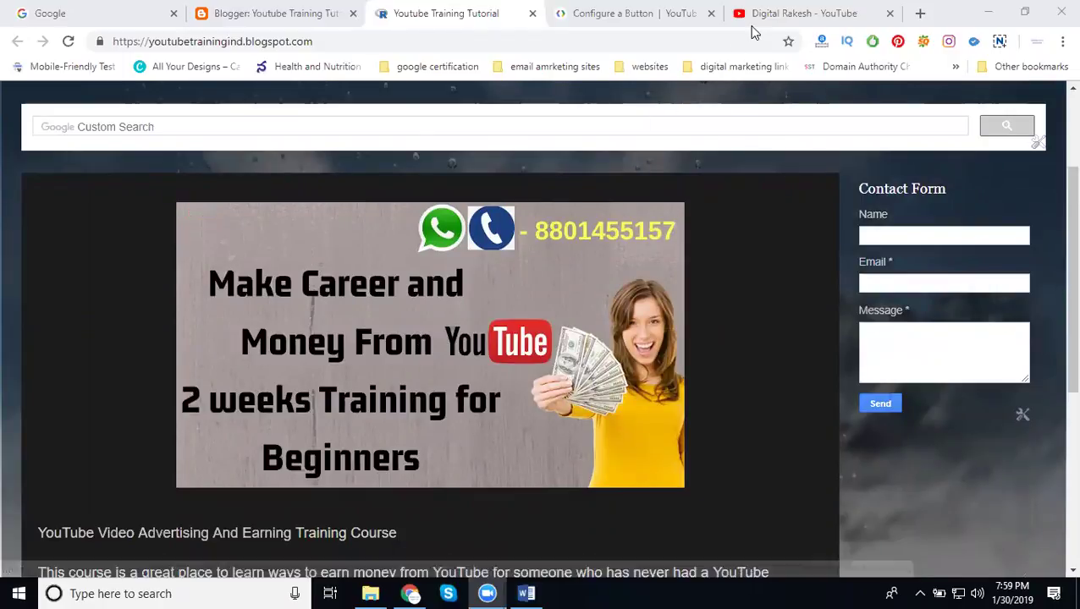
{"action": "left_click", "coordinate": [795, 14]}
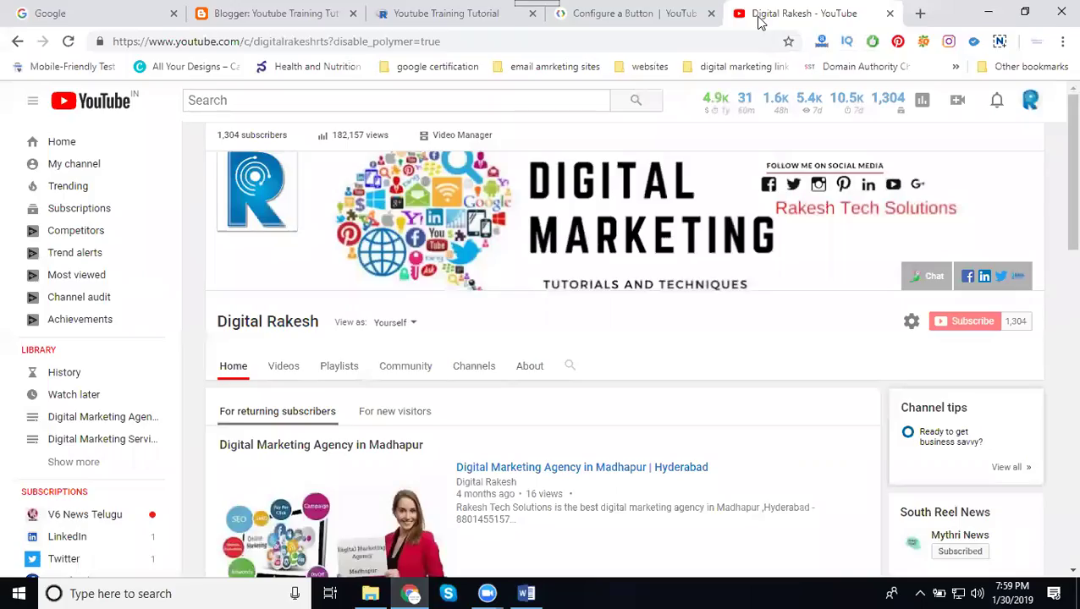
Select the channel's full web address in YouTube, then go to Blogger's All posts list.
{"action": "double_click", "coordinate": [281, 44]}
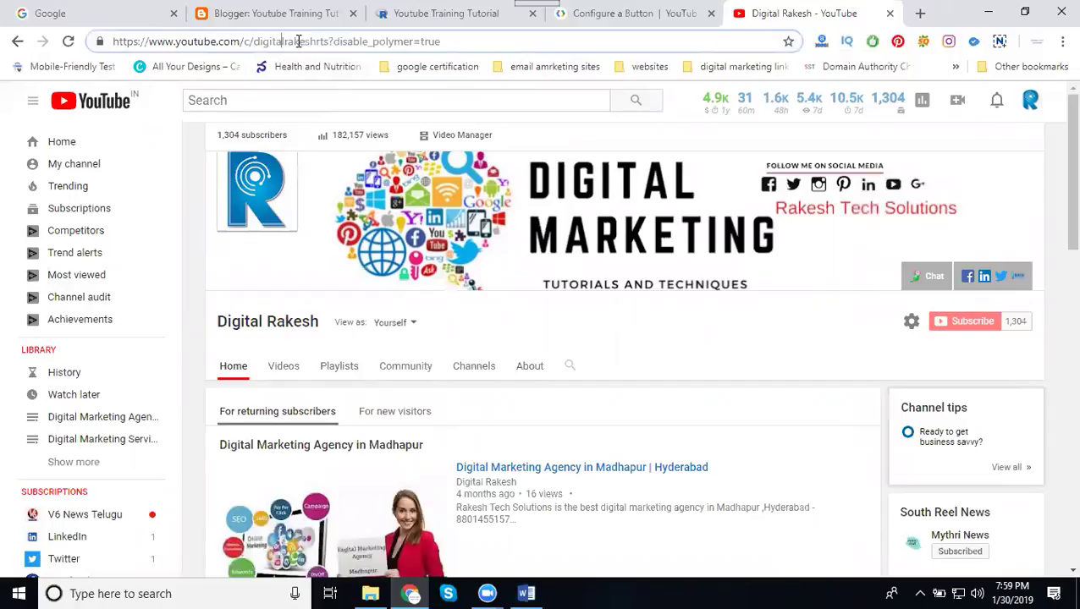
{"action": "left_click_drag", "start_coordinate": [328, 39], "coordinate": [109, 39]}
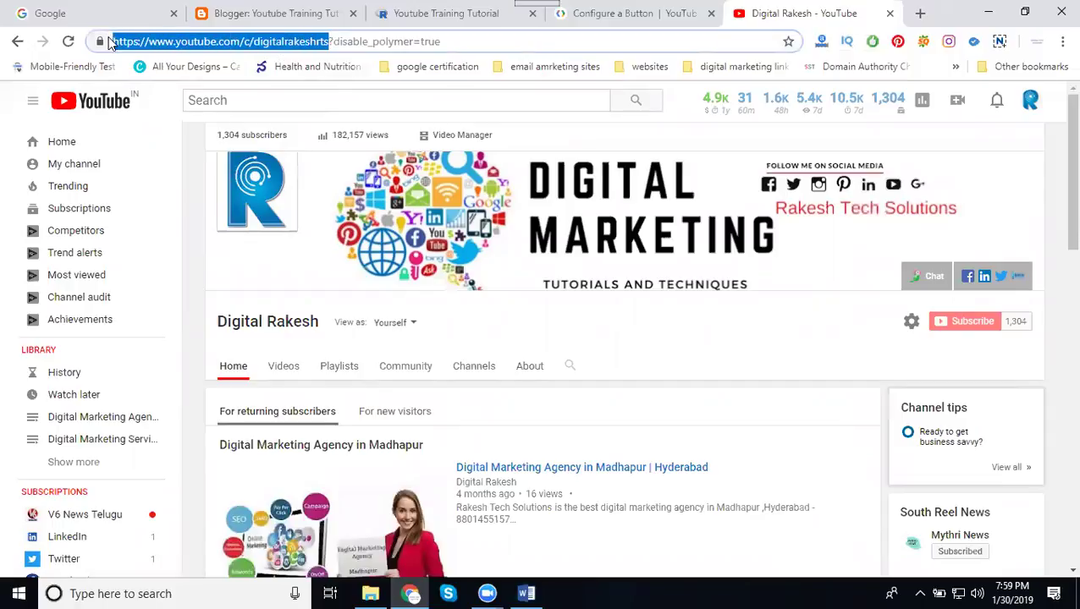
{"action": "left_click", "coordinate": [266, 18]}
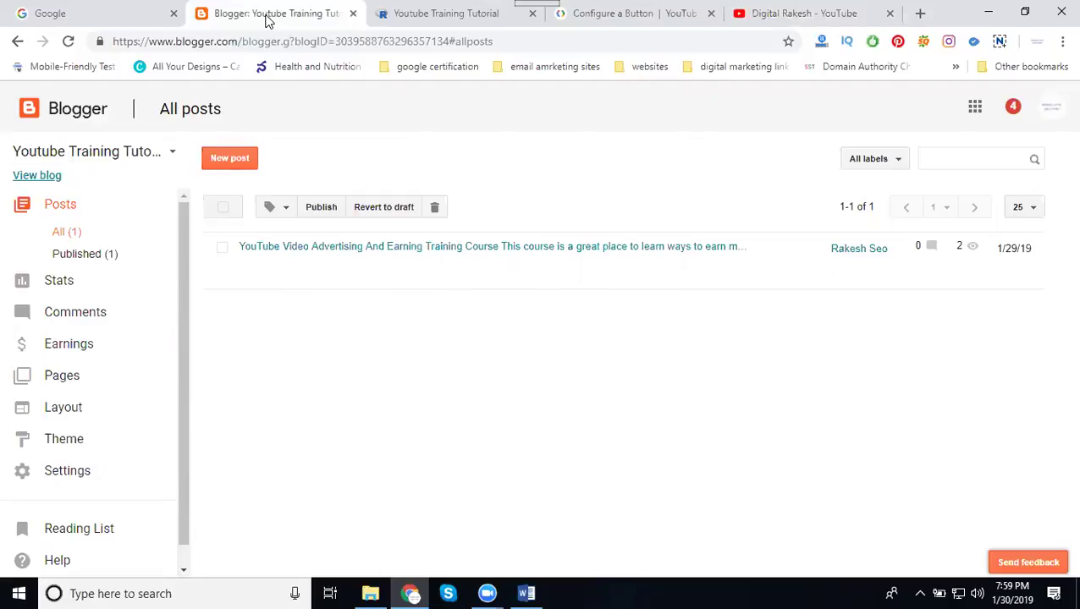
Bring up the Google Developers Subscribe Button configuration page.
{"action": "left_click", "coordinate": [609, 16]}
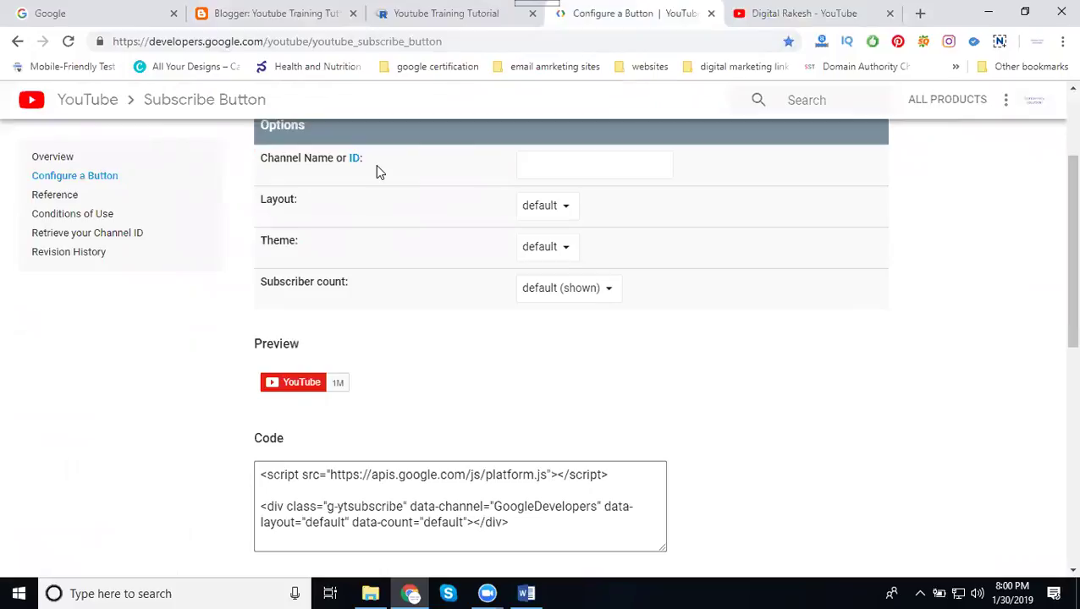
Copy the channel name from the YouTube address and paste it into Channel Name or ID.
{"action": "left_click", "coordinate": [756, 15]}
{"action": "left_click", "coordinate": [328, 43]}
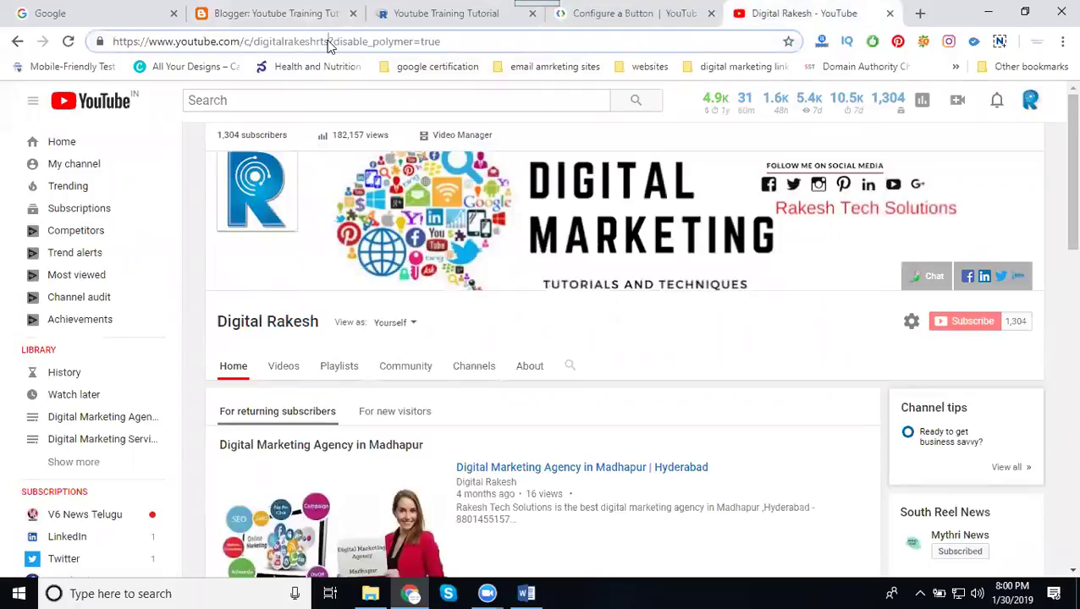
{"action": "left_click_drag", "start_coordinate": [328, 42], "coordinate": [256, 42]}
{"action": "key", "text": "ctrl+c"}
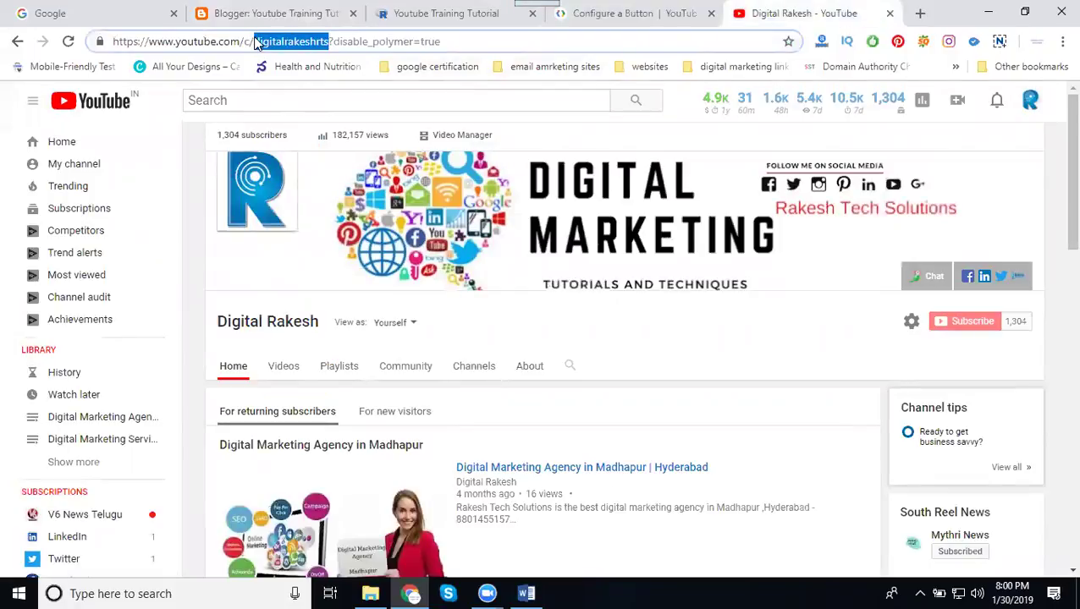
{"action": "left_click", "coordinate": [586, 14]}
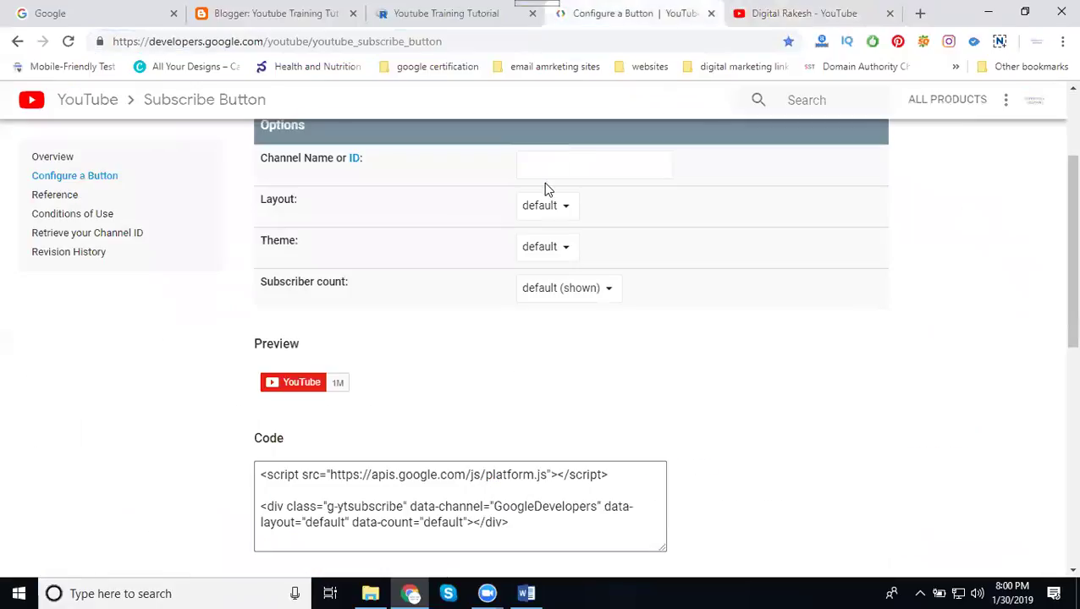
{"action": "left_click", "coordinate": [551, 163]}
{"action": "key", "text": "ctrl+v"}
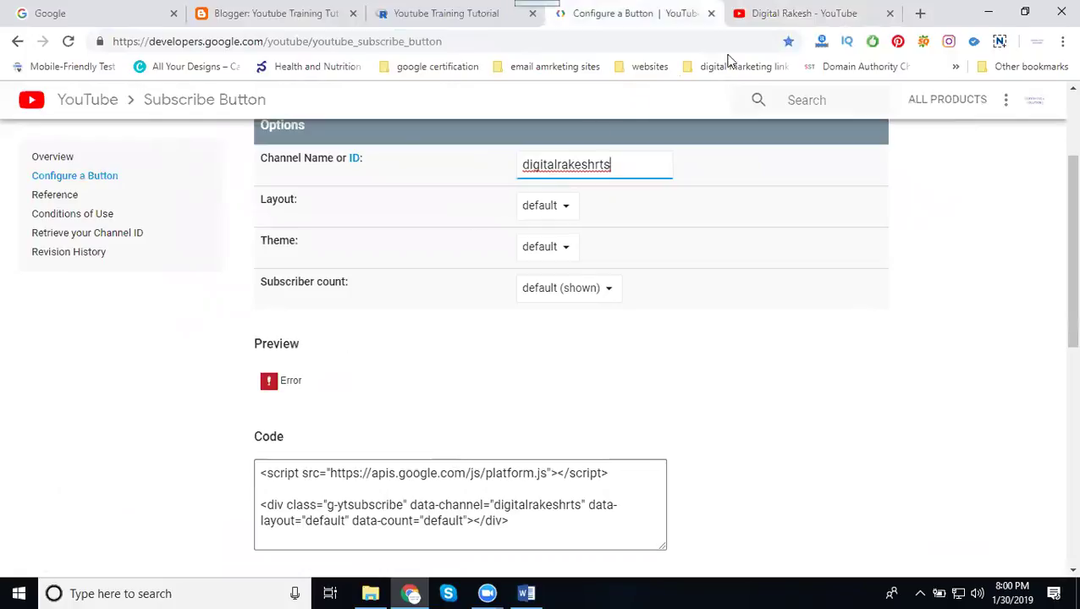
Replace the Channel Name or ID value with the full YouTube channel address.
{"action": "left_click", "coordinate": [785, 16]}
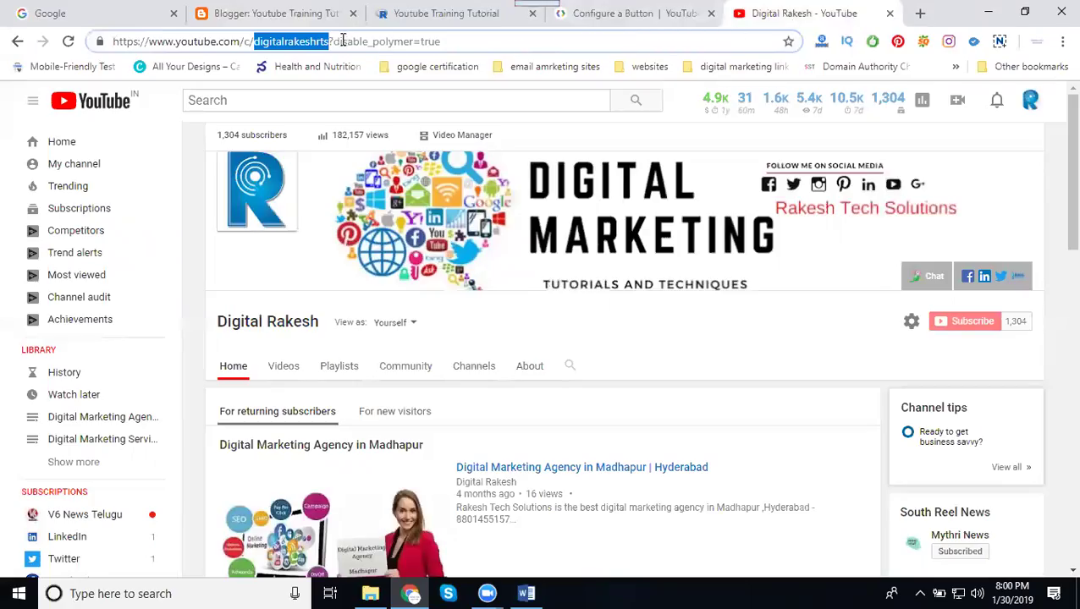
{"action": "left_click_drag", "start_coordinate": [330, 39], "coordinate": [115, 39]}
{"action": "key", "text": "ctrl+c"}
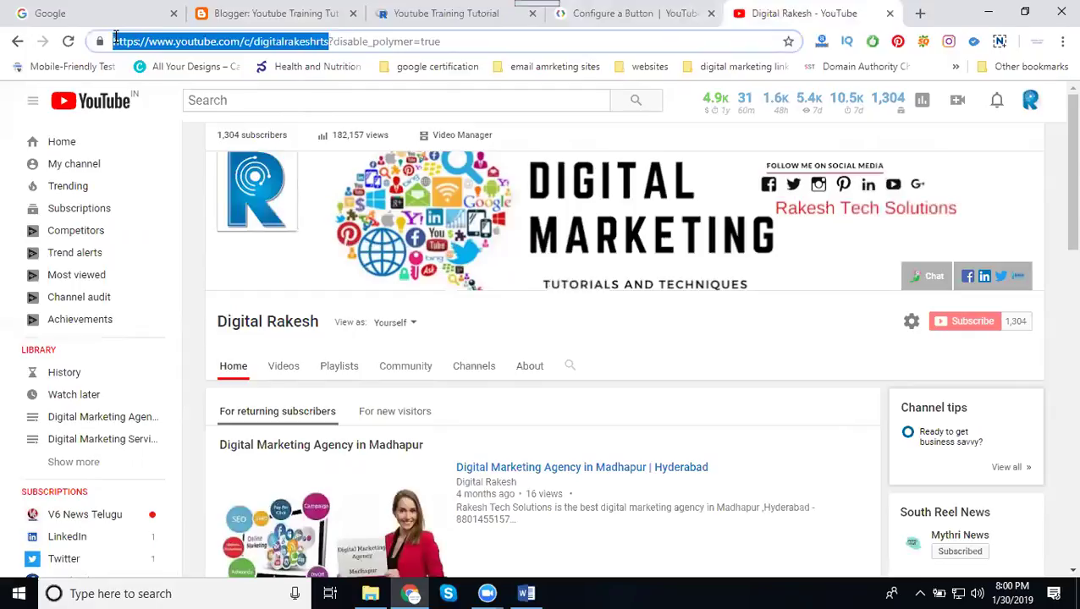
{"action": "left_click", "coordinate": [614, 12]}
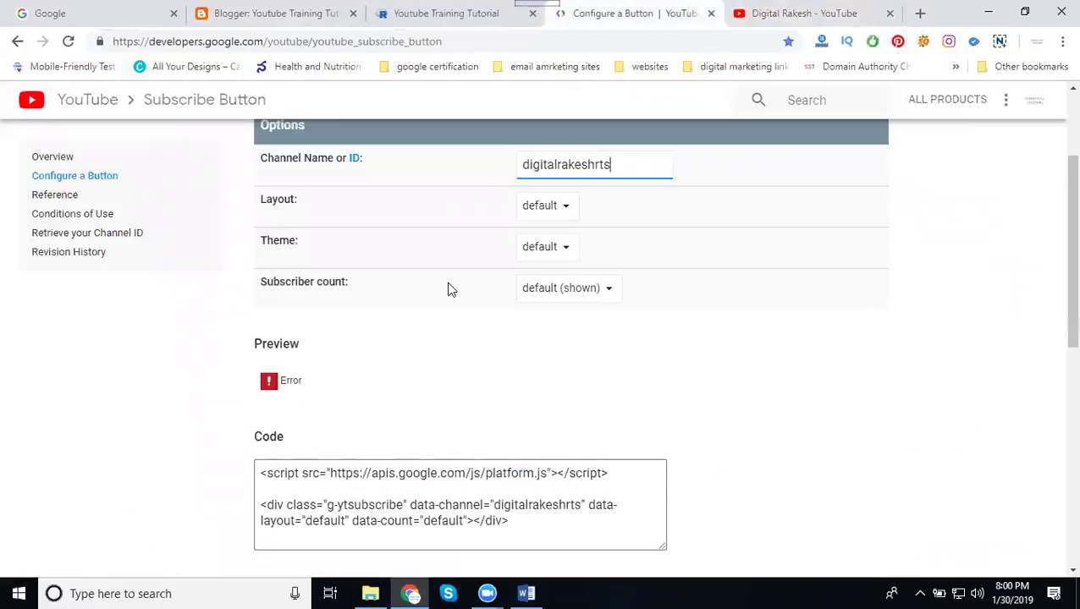
{"action": "double_click", "coordinate": [546, 162]}
{"action": "key", "text": "ctrl+v"}
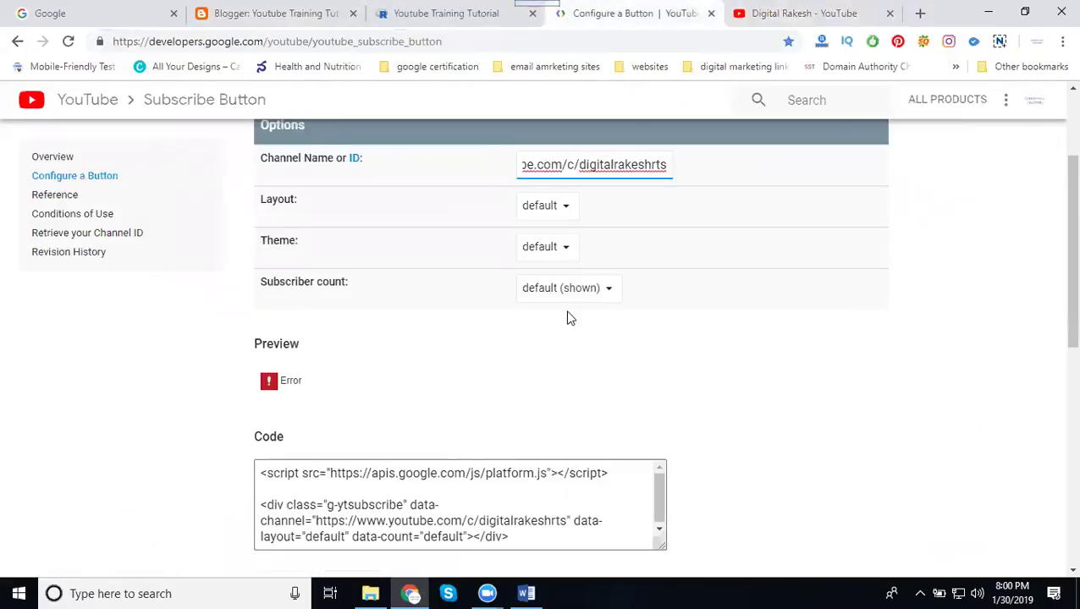
{"action": "left_click", "coordinate": [635, 344]}
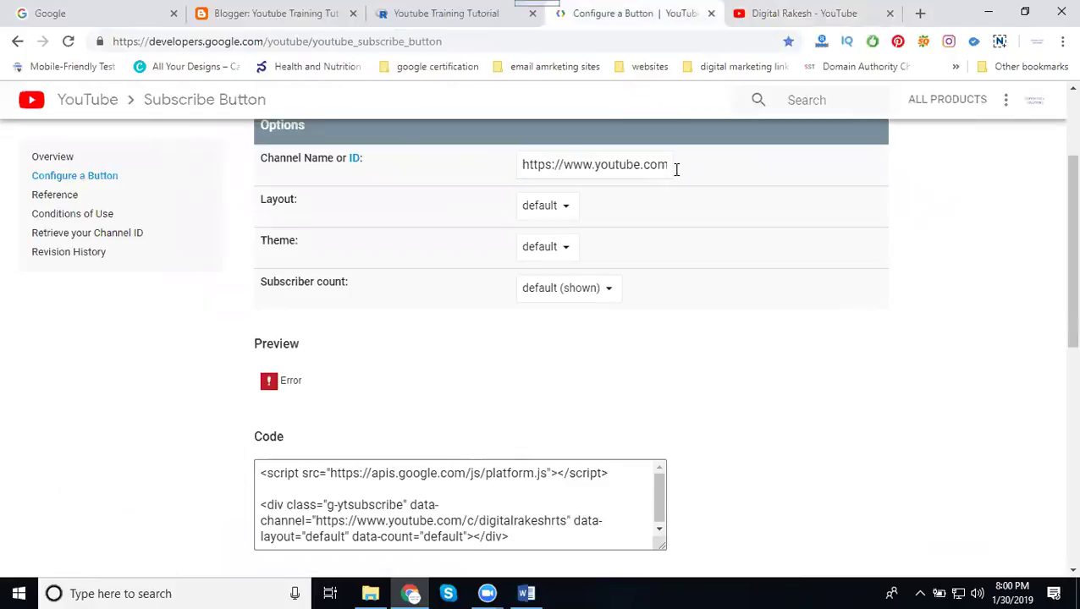
{"action": "left_click_drag", "start_coordinate": [668, 165], "coordinate": [483, 167]}
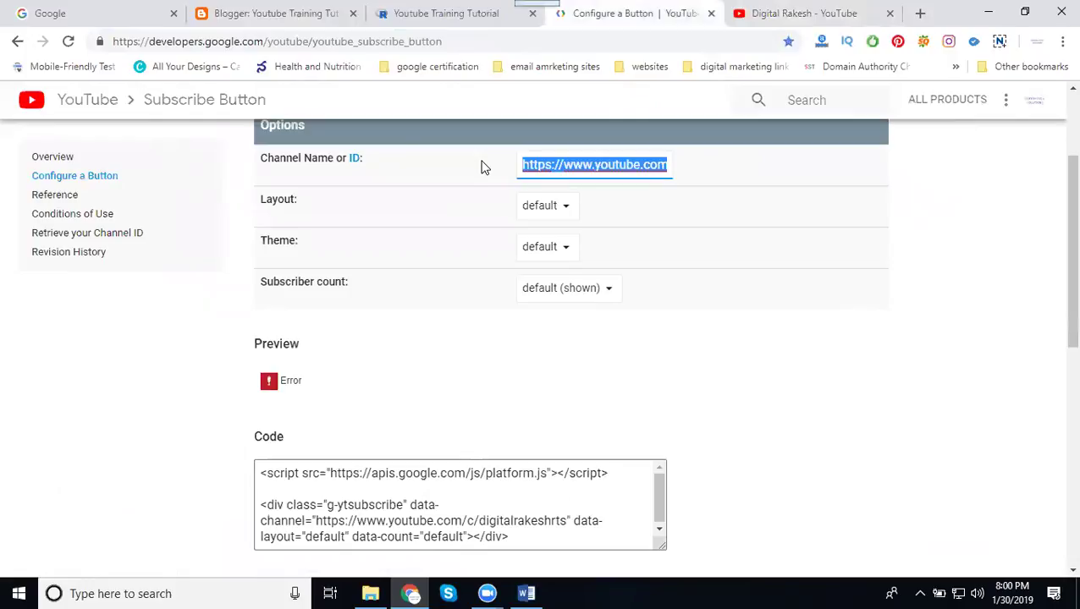
{"action": "key", "text": "BackSpace"}
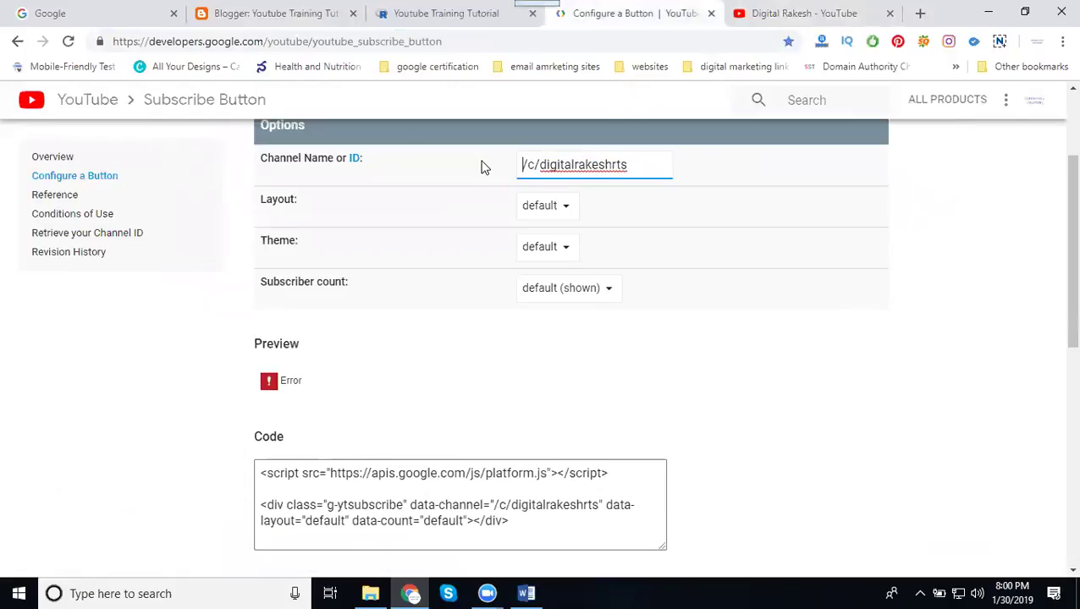
{"action": "key", "text": "Delete"}
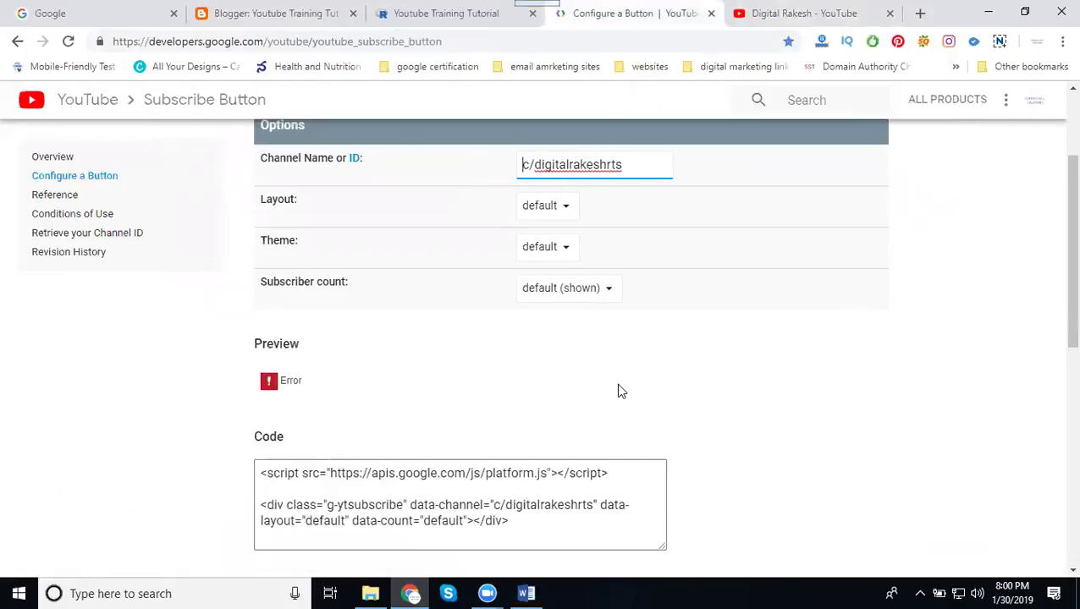
{"action": "left_click", "coordinate": [771, 12]}
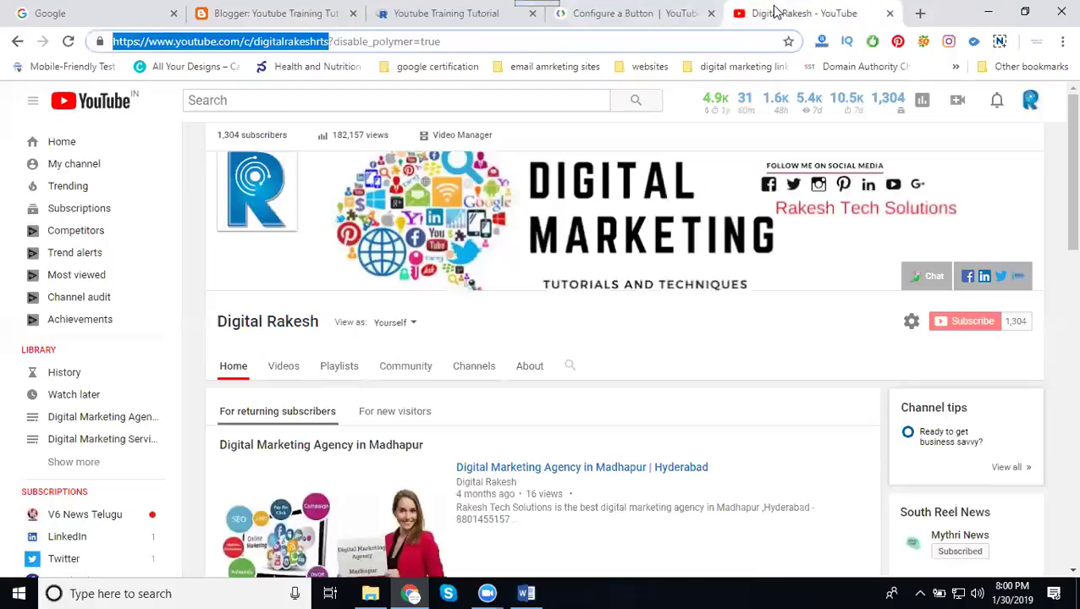
Open My channel from the YouTube account menu and select the channel ID in its address.
{"action": "left_click", "coordinate": [245, 165]}
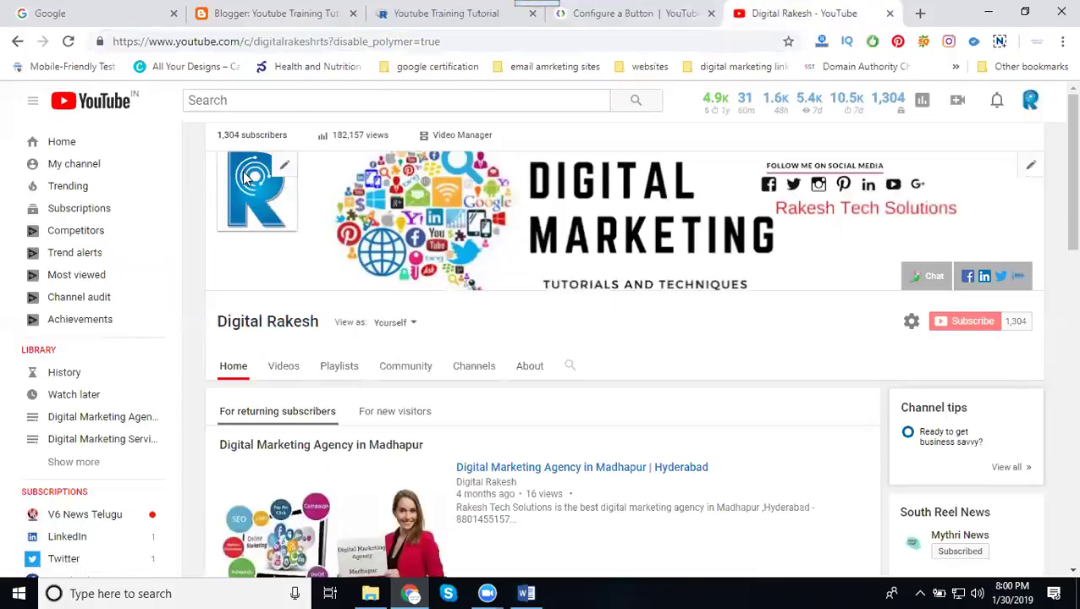
{"action": "left_click", "coordinate": [109, 105]}
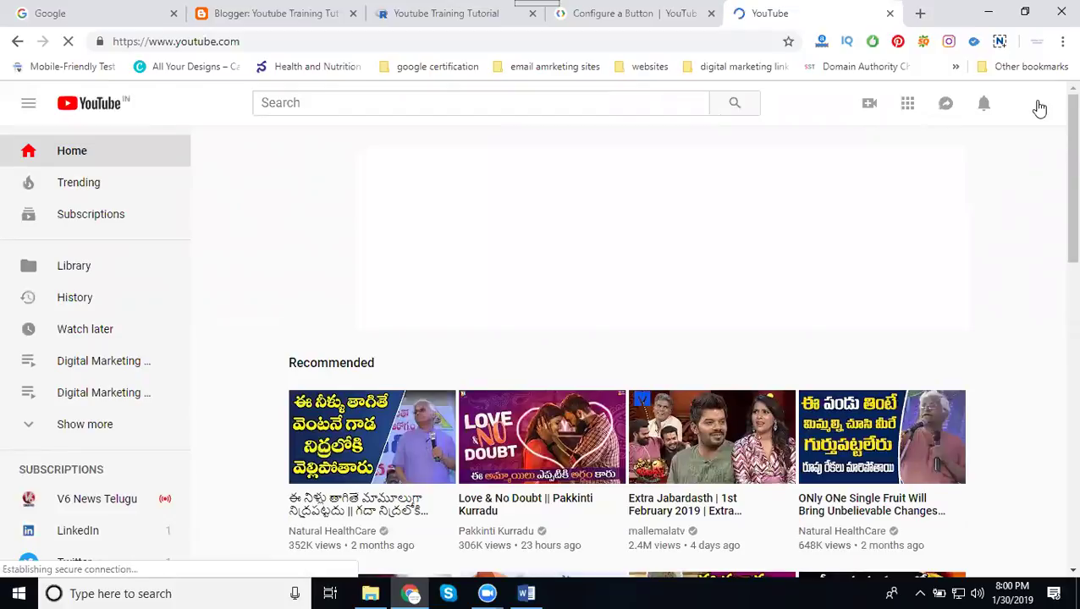
{"action": "left_click", "coordinate": [1037, 105]}
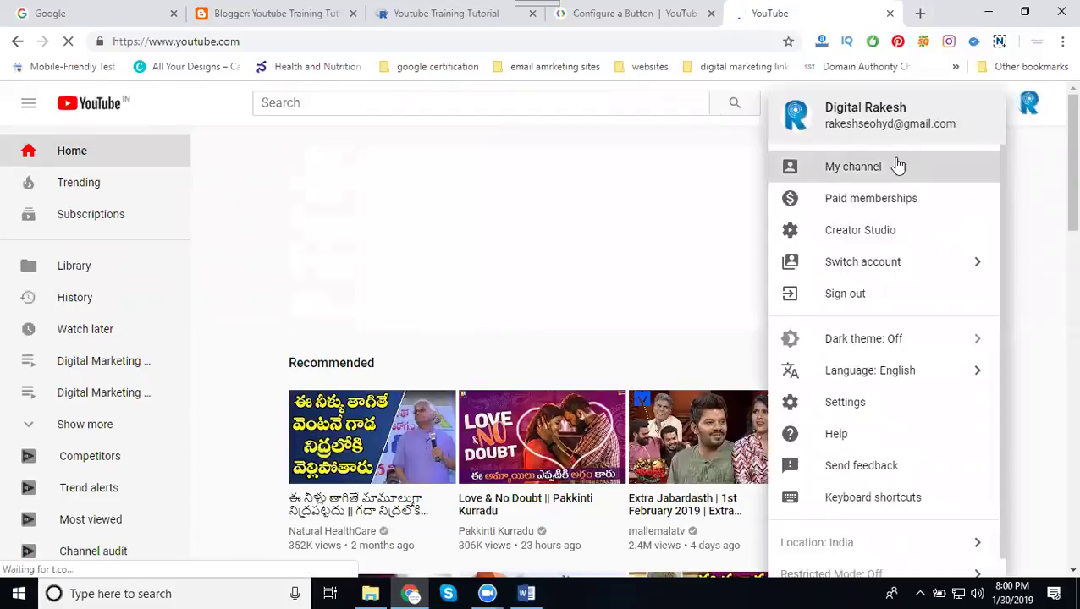
{"action": "left_click", "coordinate": [897, 164]}
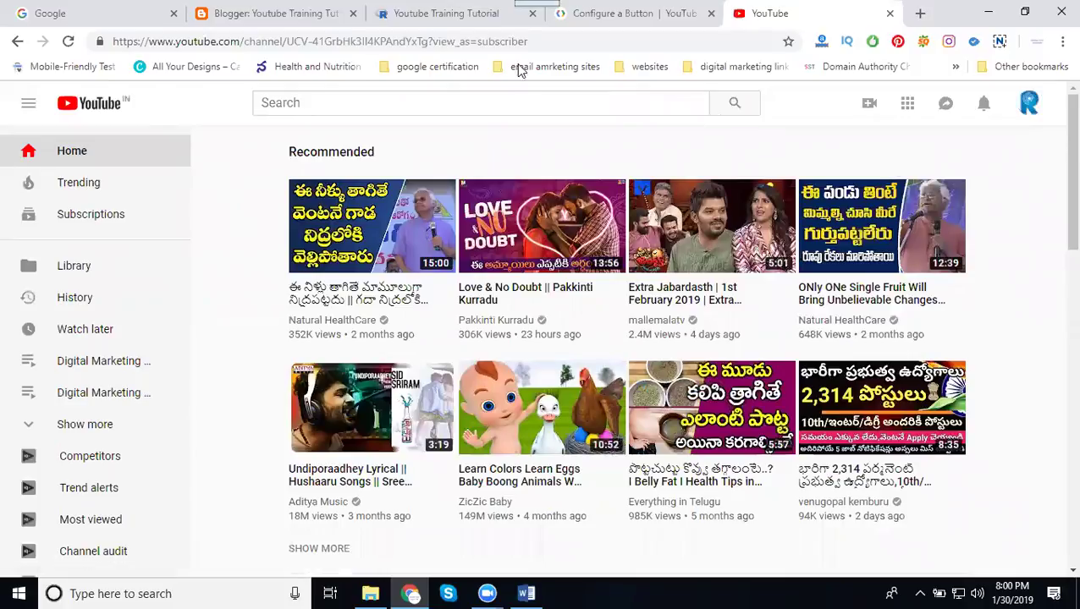
{"action": "left_click_drag", "start_coordinate": [428, 41], "coordinate": [286, 40]}
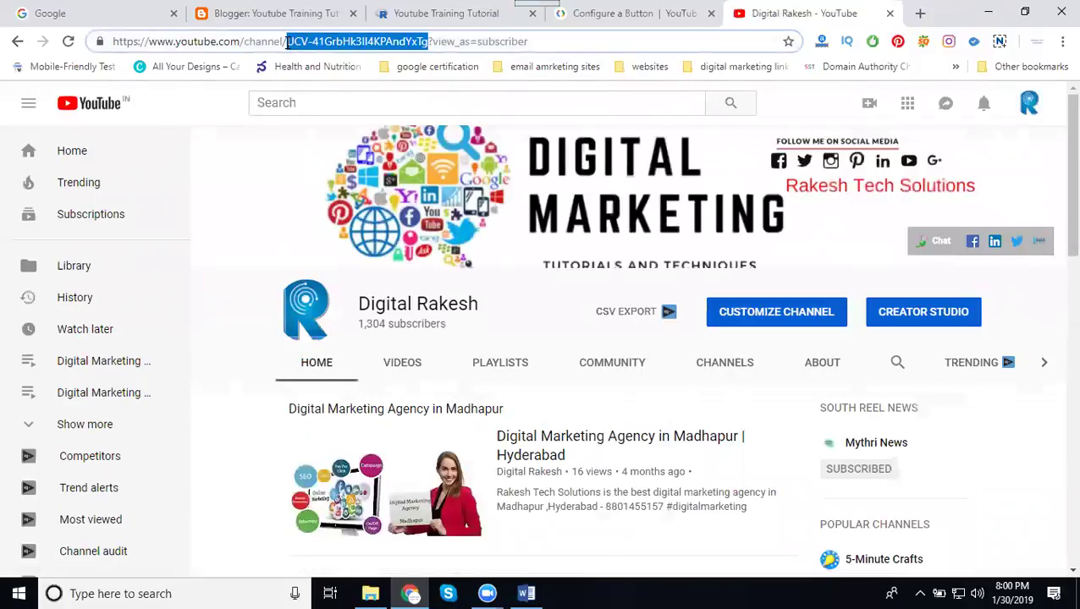
Paste the channel ID into Channel Name or ID so the preview shows a 1K subscribe button.
{"action": "left_click", "coordinate": [610, 11]}
{"action": "triple_click", "coordinate": [550, 169]}
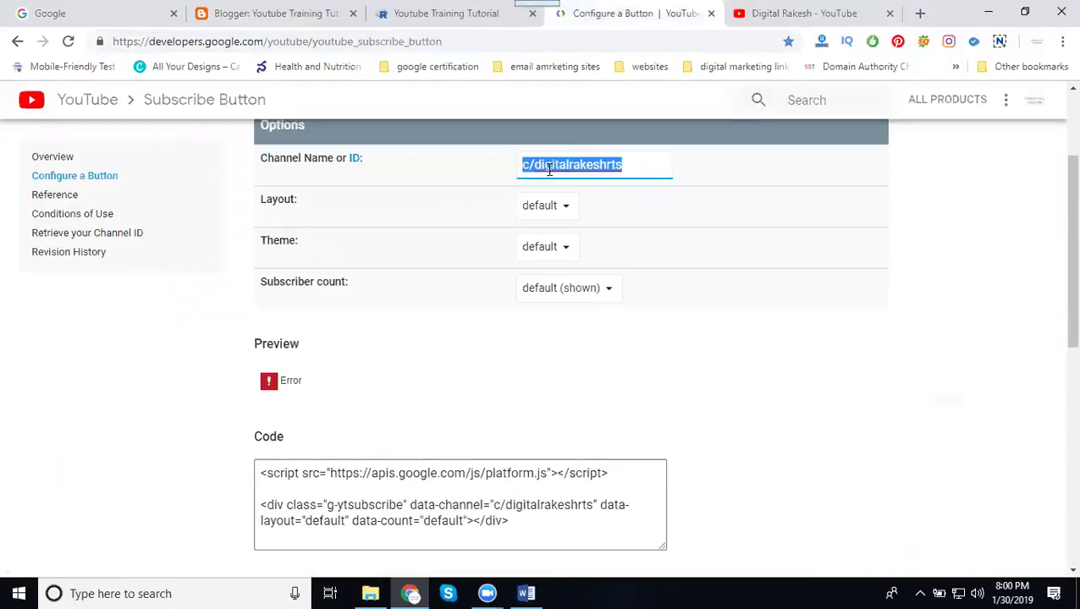
{"action": "key", "text": "ctrl+v"}
{"action": "left_click", "coordinate": [824, 342]}
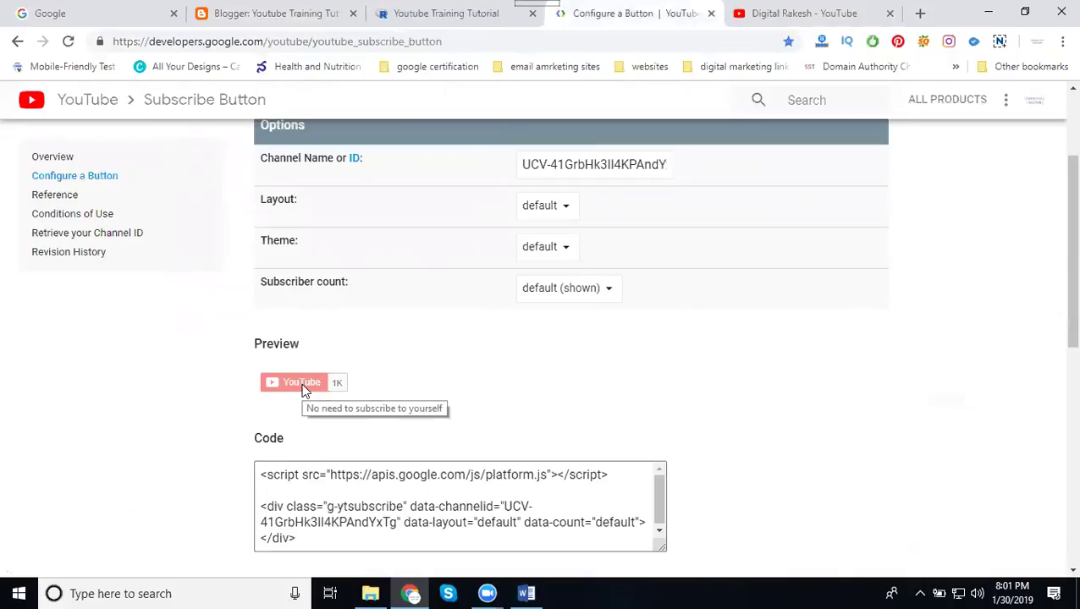
Choose the full layout, dark theme and hidden subscriber count for the button.
{"action": "left_click", "coordinate": [541, 207]}
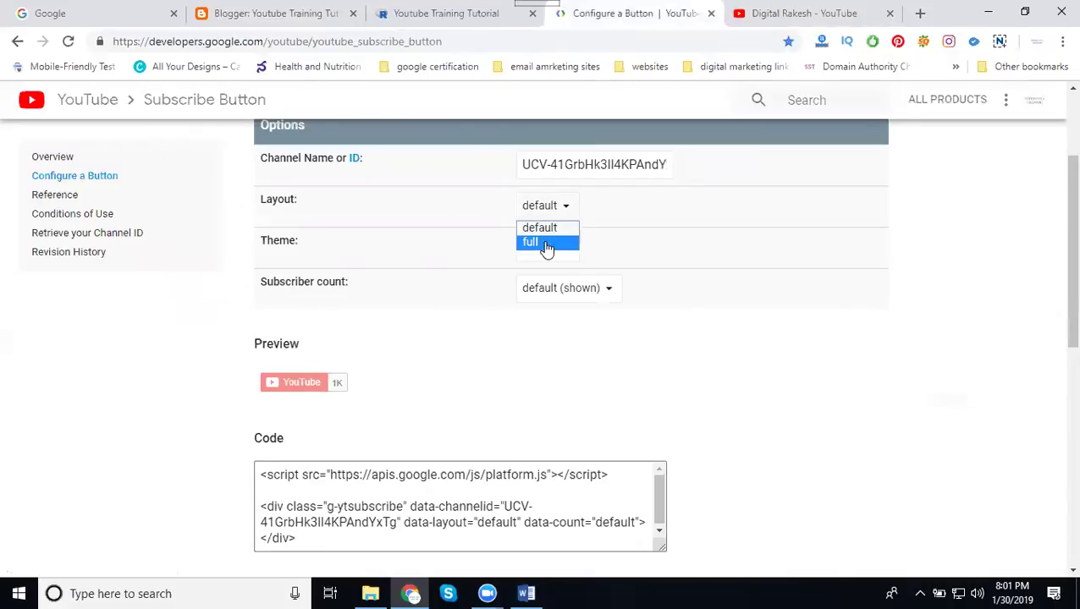
{"action": "left_click", "coordinate": [546, 243]}
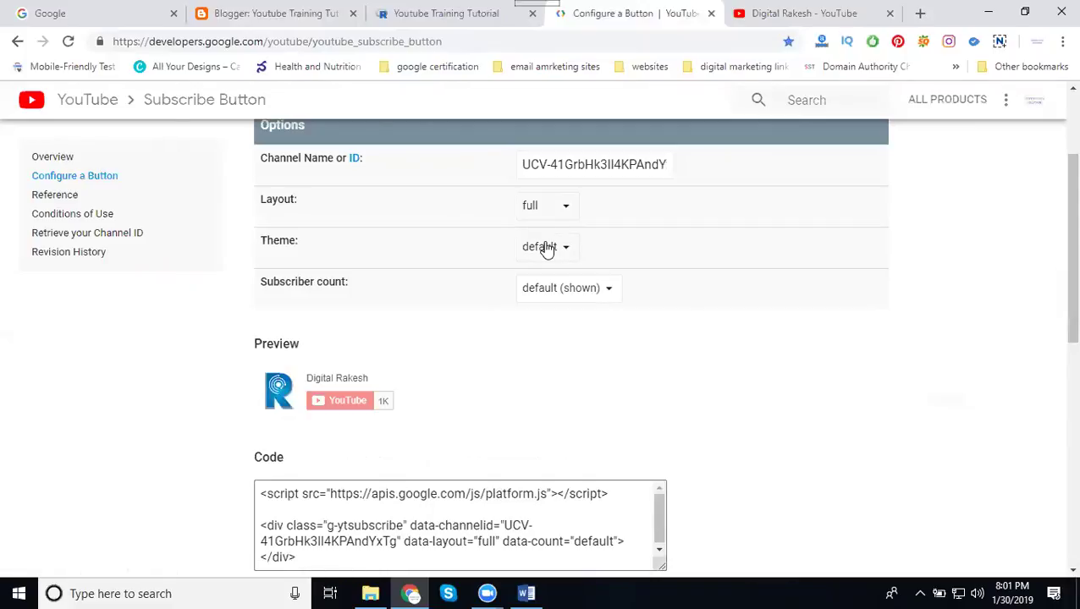
{"action": "left_click", "coordinate": [546, 249]}
{"action": "left_click", "coordinate": [541, 287]}
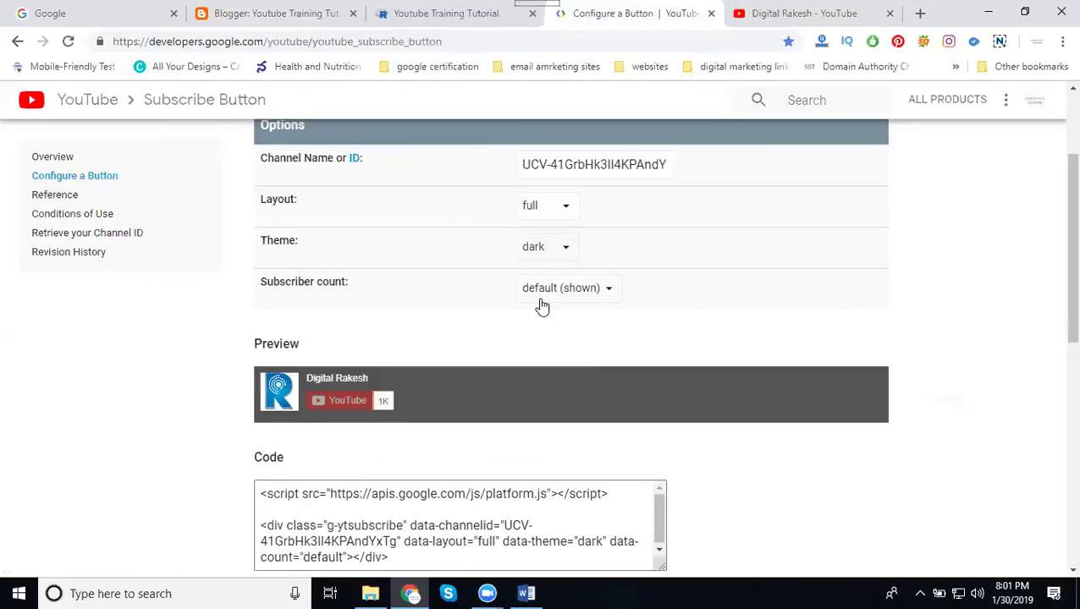
{"action": "left_click", "coordinate": [543, 296]}
{"action": "left_click", "coordinate": [539, 327]}
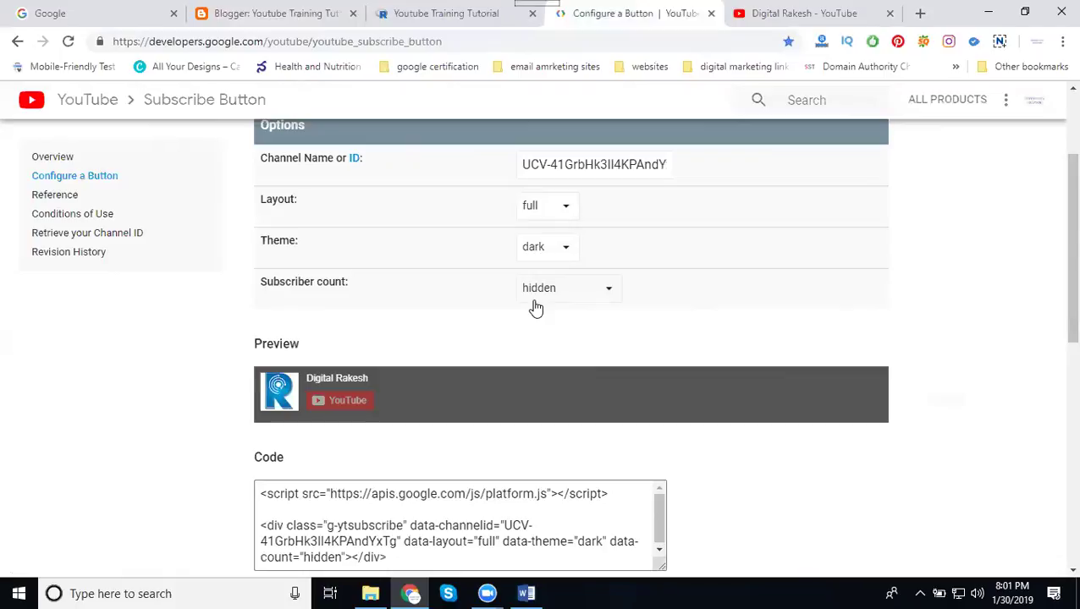
Select and copy all of the generated embed code from the Code box.
{"action": "scroll", "coordinate": [533, 307], "scroll_direction": "down", "scroll_amount": 3}
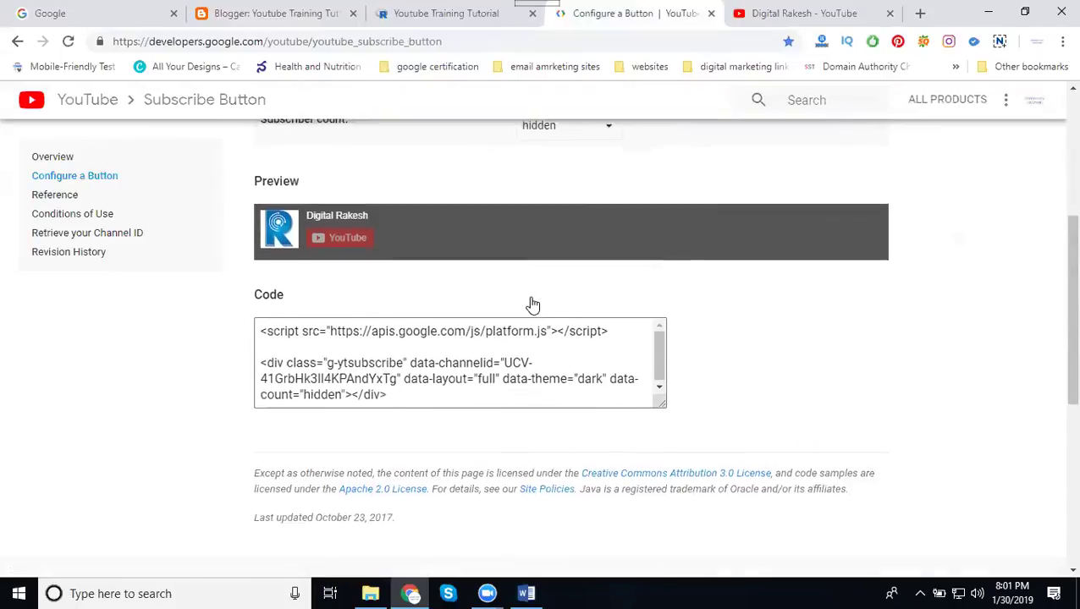
{"action": "left_click", "coordinate": [400, 283]}
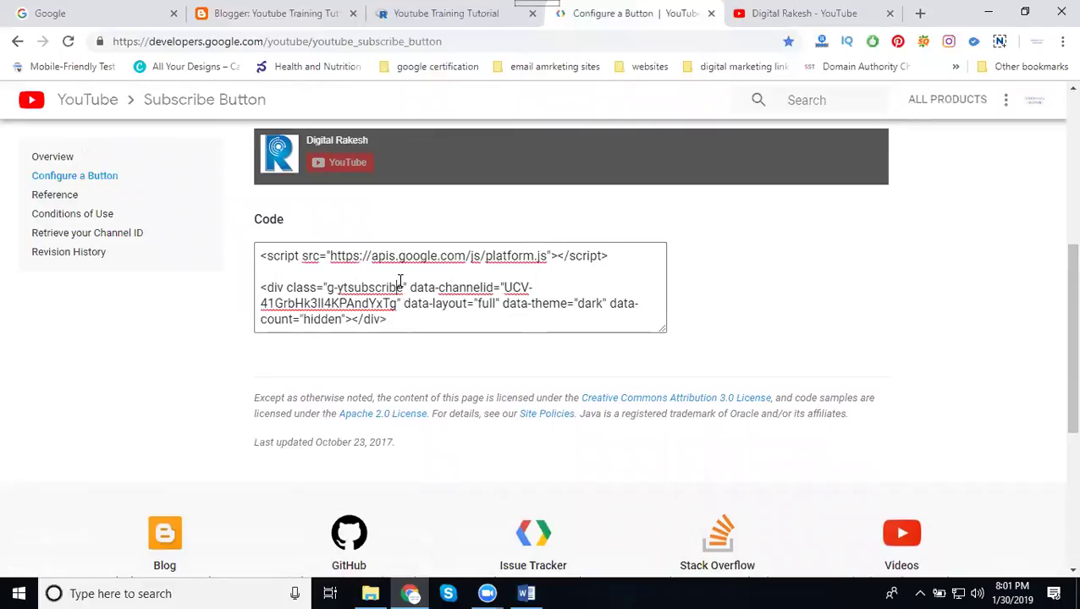
{"action": "key", "text": "ctrl+a"}
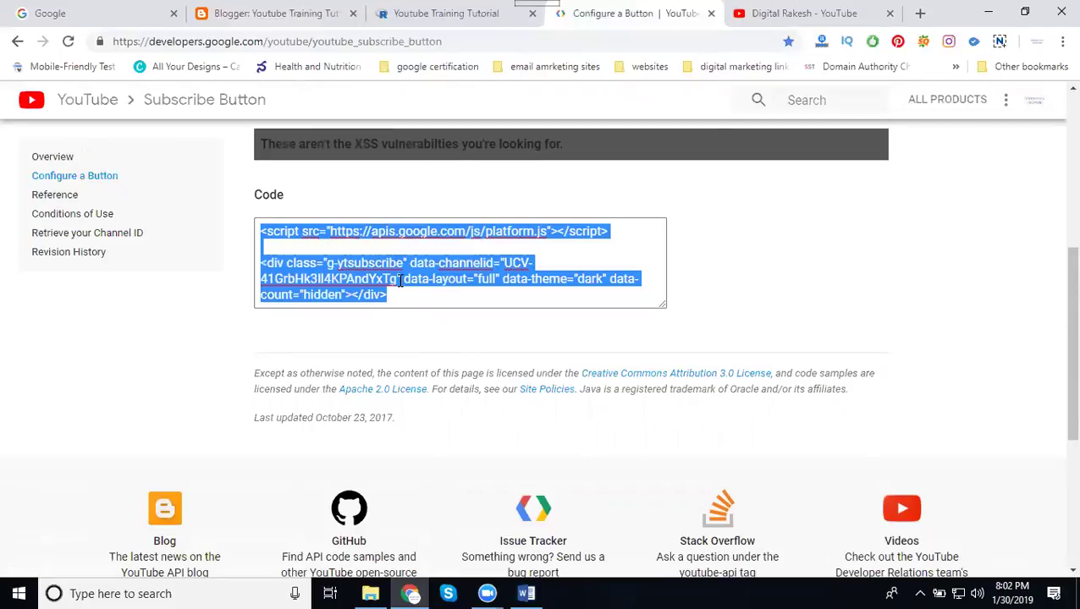
{"action": "left_click", "coordinate": [236, 20]}
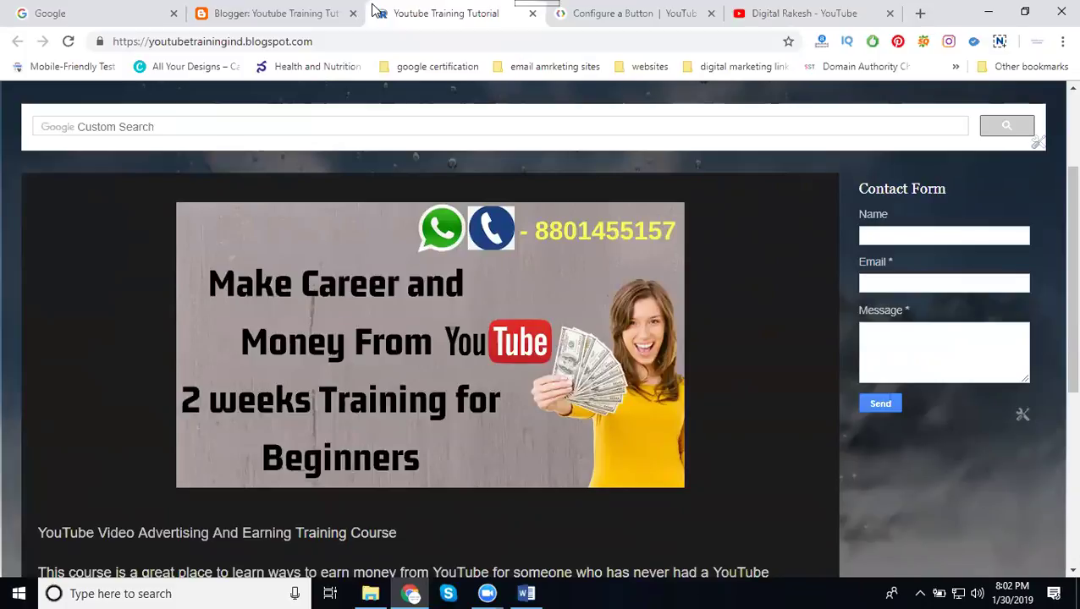
Scroll up the live blog to review its header, menu and sidebar.
{"action": "scroll", "coordinate": [409, 184], "scroll_direction": "up", "scroll_amount": 2}
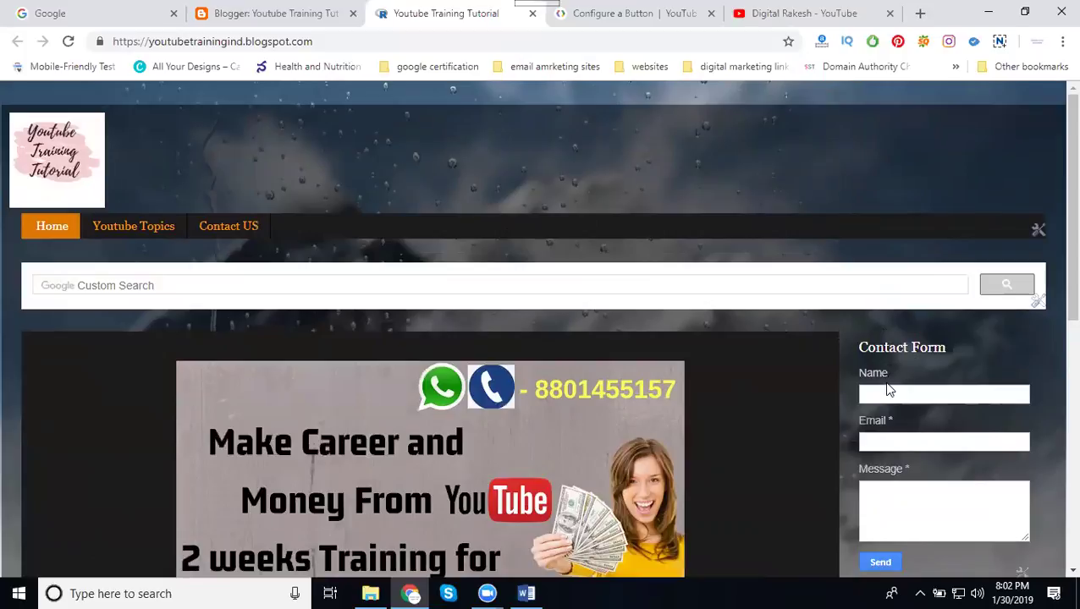
On the Blogger Layout page, choose Add a Gadget for the sidebar-right-1 section.
{"action": "left_click", "coordinate": [280, 26]}
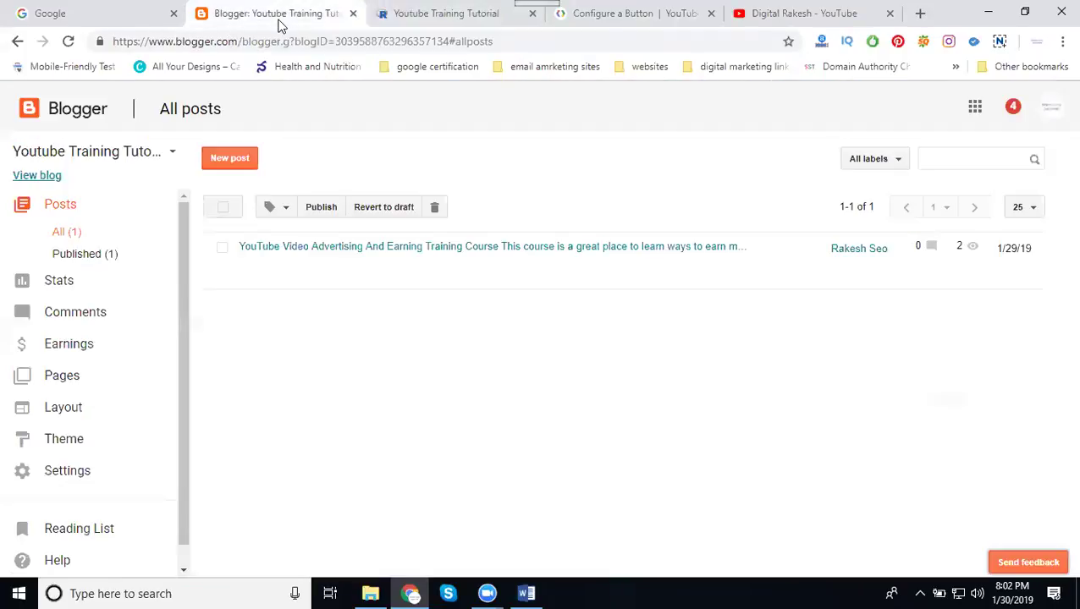
{"action": "left_click", "coordinate": [90, 409]}
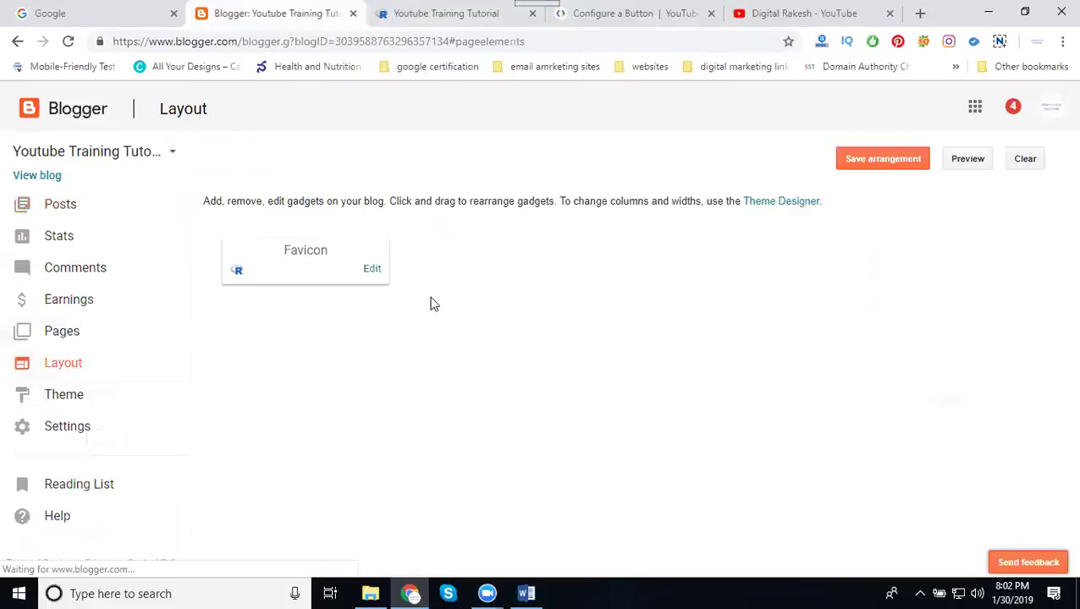
{"action": "scroll", "coordinate": [445, 234], "scroll_direction": "down", "scroll_amount": 8}
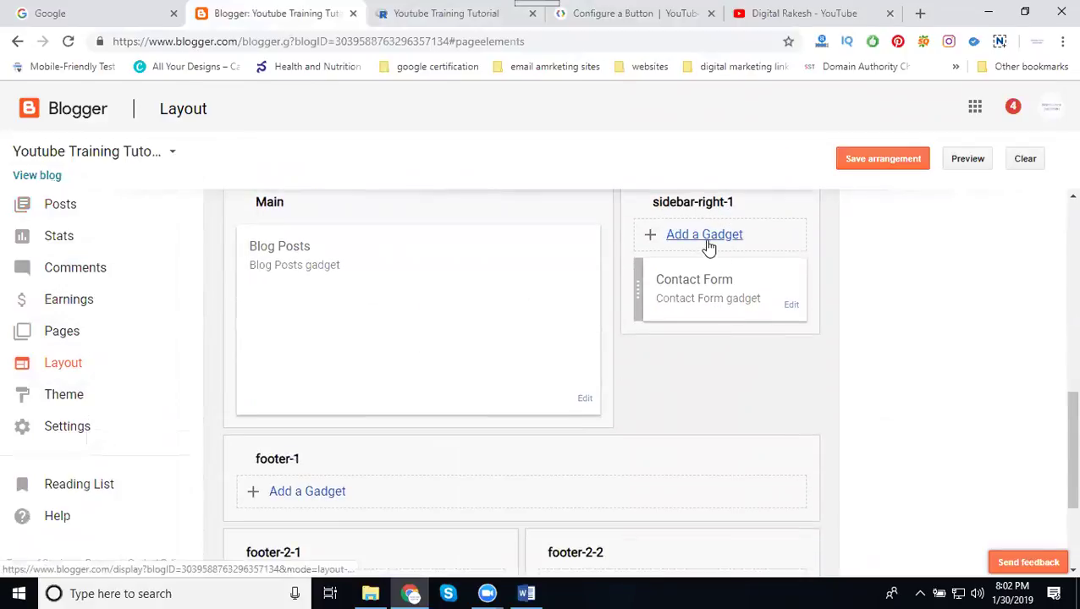
{"action": "left_click", "coordinate": [707, 246]}
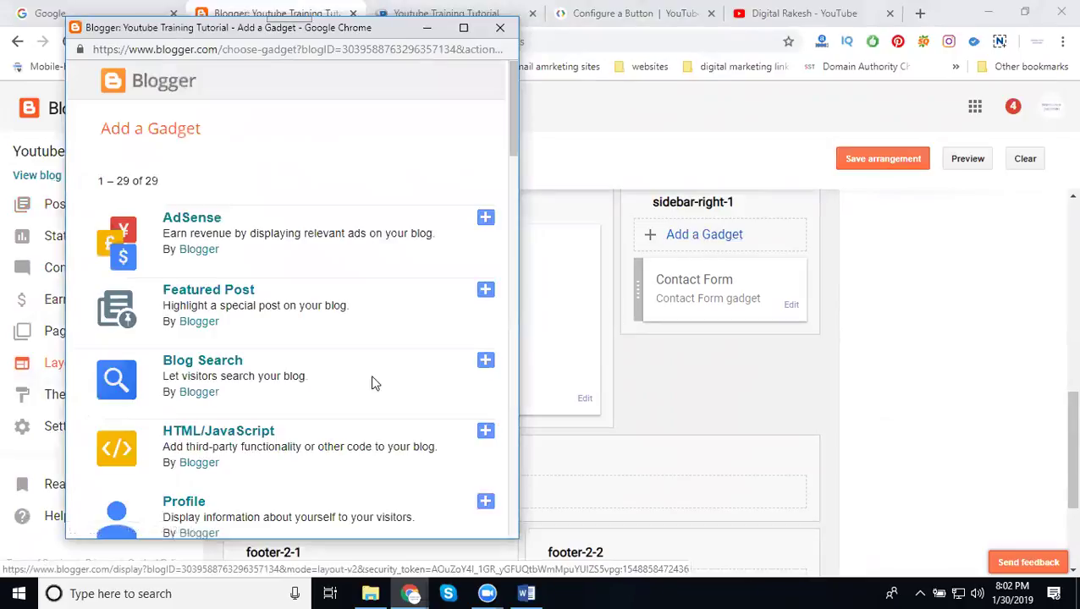
Add an HTML/JavaScript gadget titled 'Youtube' containing the pasted subscribe button code, and save it.
{"action": "left_click", "coordinate": [240, 435]}
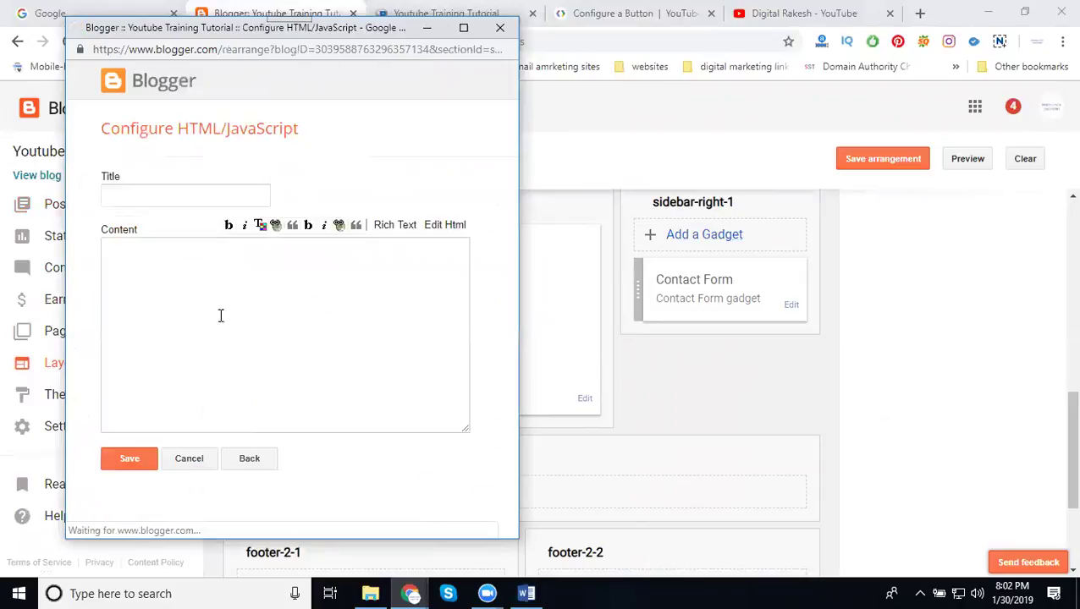
{"action": "left_click", "coordinate": [185, 200]}
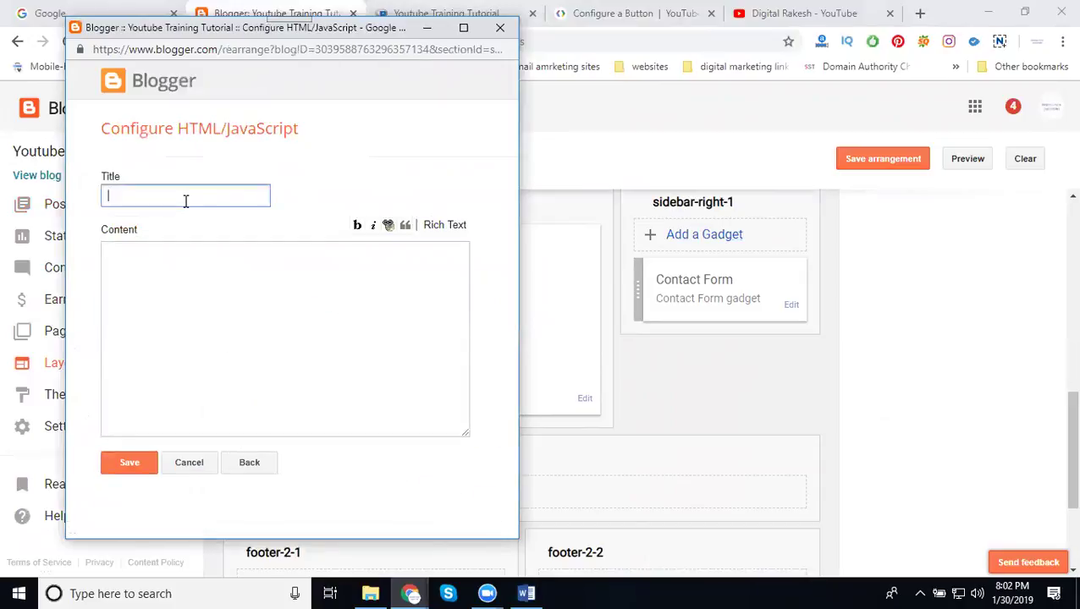
{"action": "type", "text": "Youtube"}
{"action": "left_click", "coordinate": [185, 283]}
{"action": "type", "text": "<script src=\"https://apis.google.com/js/platform.js\"></script>  <div class=\"g-ytsubscribe\" data-channelid=\"UCV-41GrbHk3Il4KPAndYxTg\" data-layout=\"full\" data-theme=\"dark\" data-count=\"hidden\"></div>"}
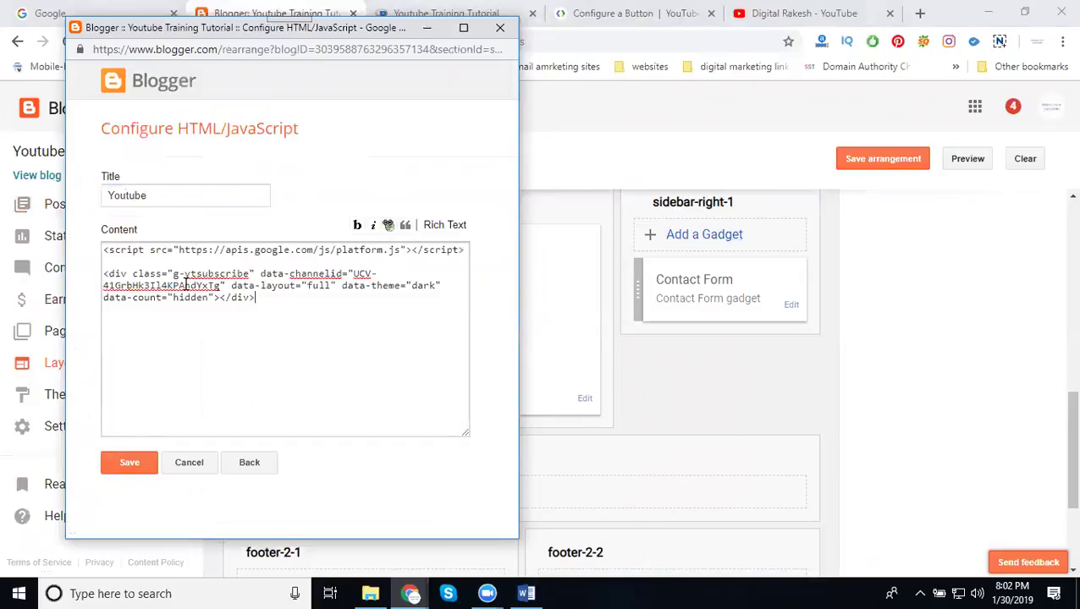
{"action": "left_click", "coordinate": [119, 460]}
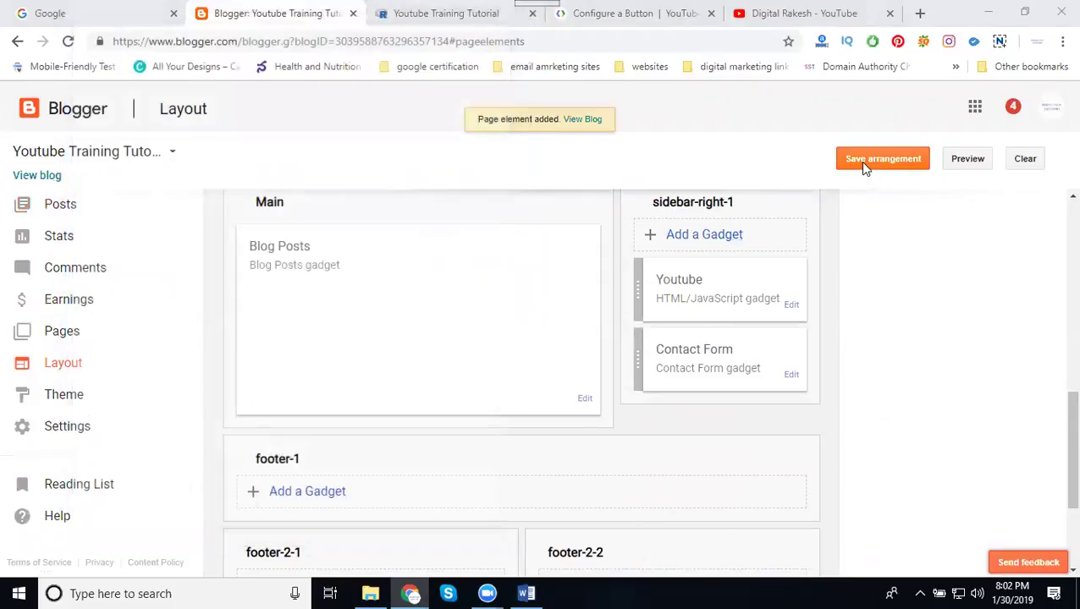
Move the Youtube gadget below Contact Form, save the arrangement, and return to the live blog.
{"action": "left_click", "coordinate": [863, 166]}
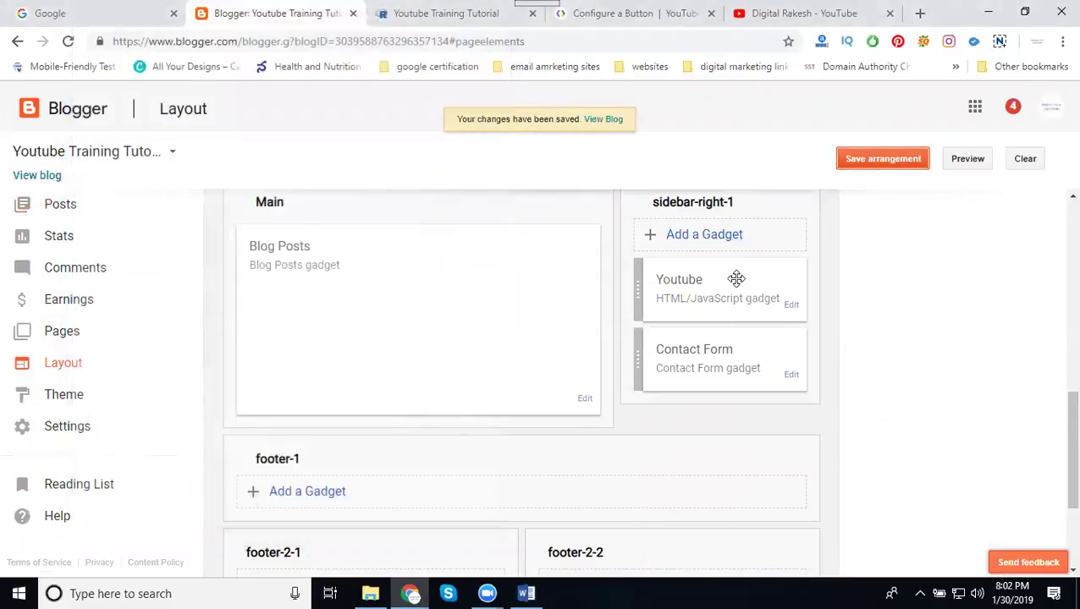
{"action": "left_click_drag", "start_coordinate": [736, 278], "coordinate": [751, 332]}
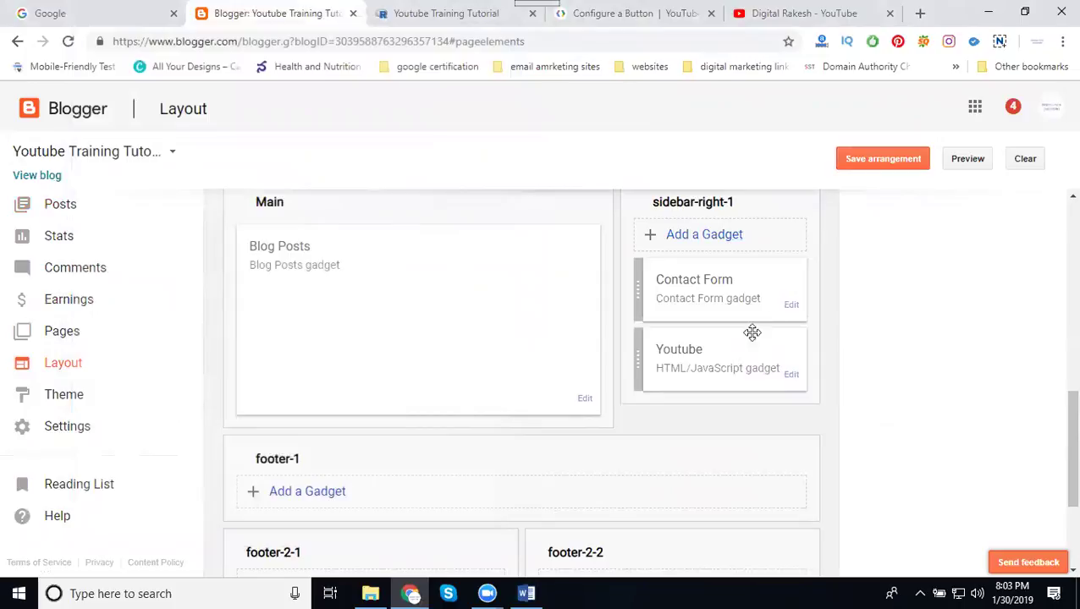
{"action": "left_click", "coordinate": [881, 161]}
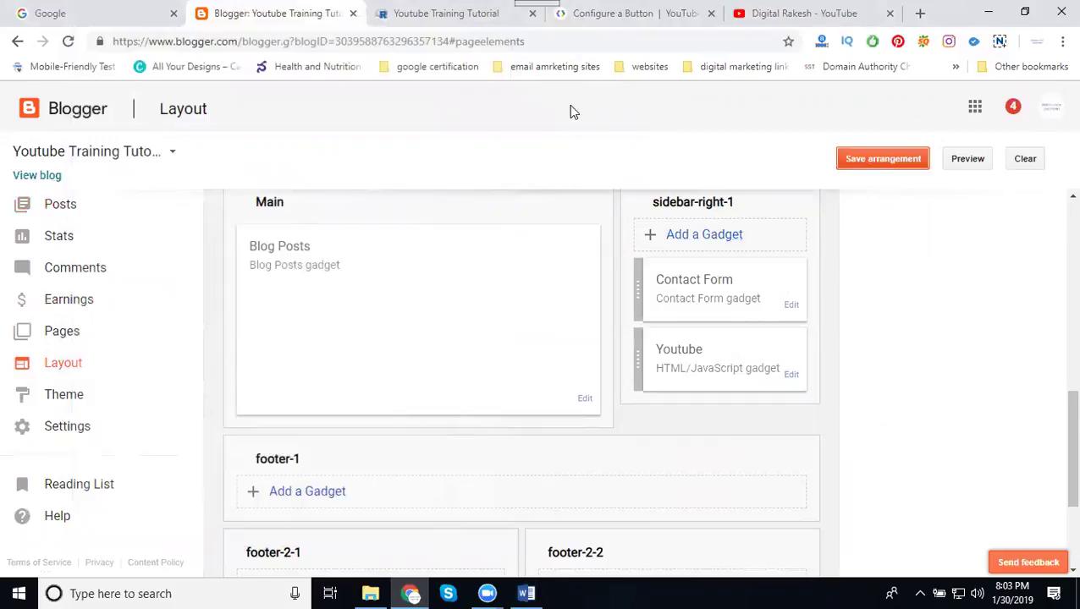
{"action": "left_click", "coordinate": [447, 15]}
Reload the live blog and scroll to the new Youtube subscribe button under Contact Form.
{"action": "scroll", "coordinate": [978, 349], "scroll_direction": "down", "scroll_amount": 3}
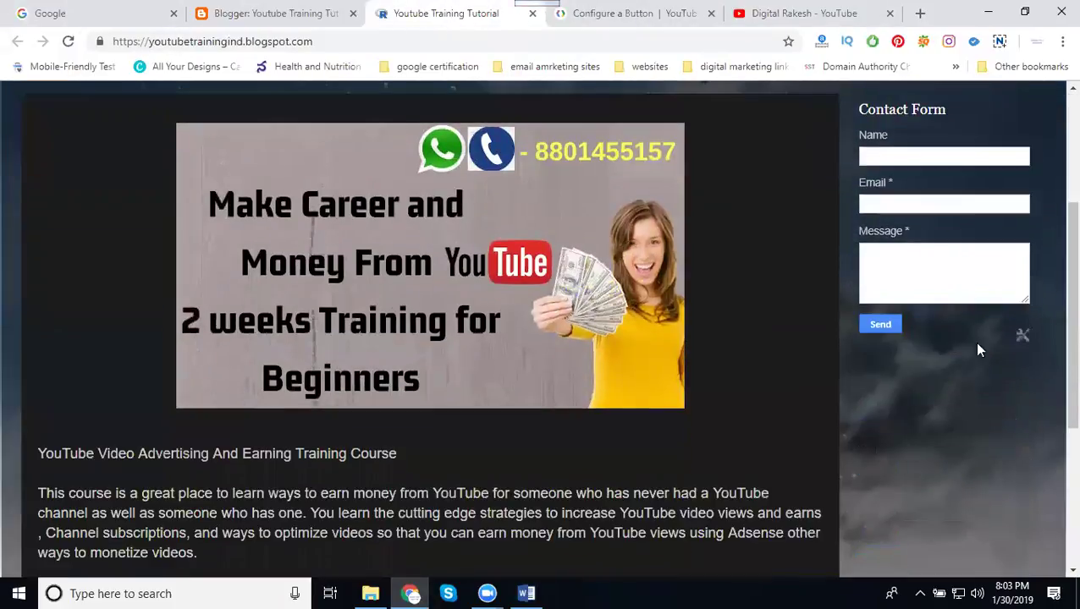
{"action": "left_click", "coordinate": [67, 41]}
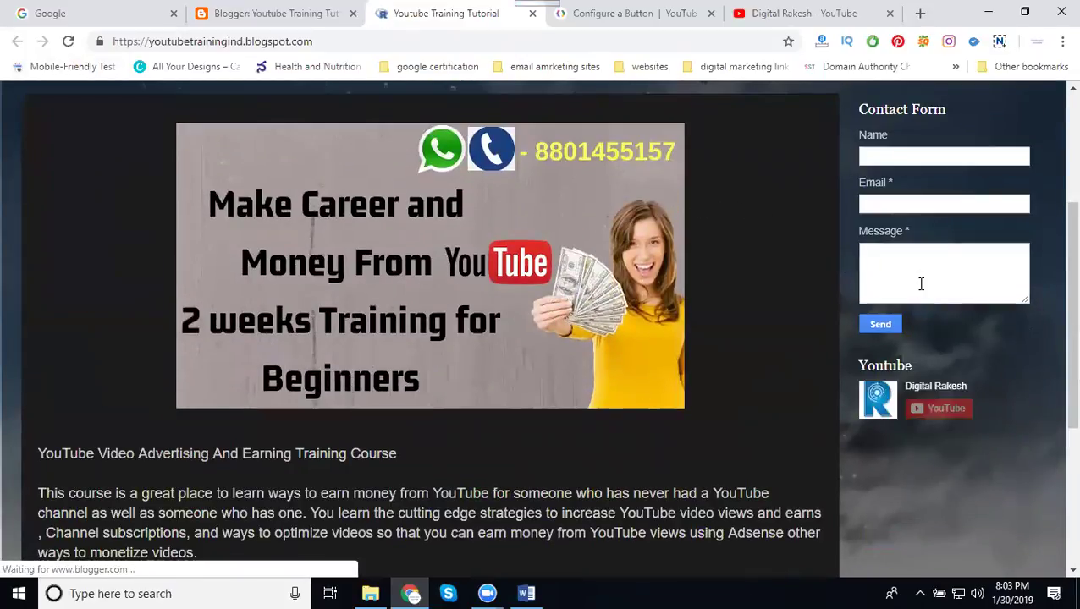
{"action": "scroll", "coordinate": [918, 282], "scroll_direction": "down", "scroll_amount": 2}
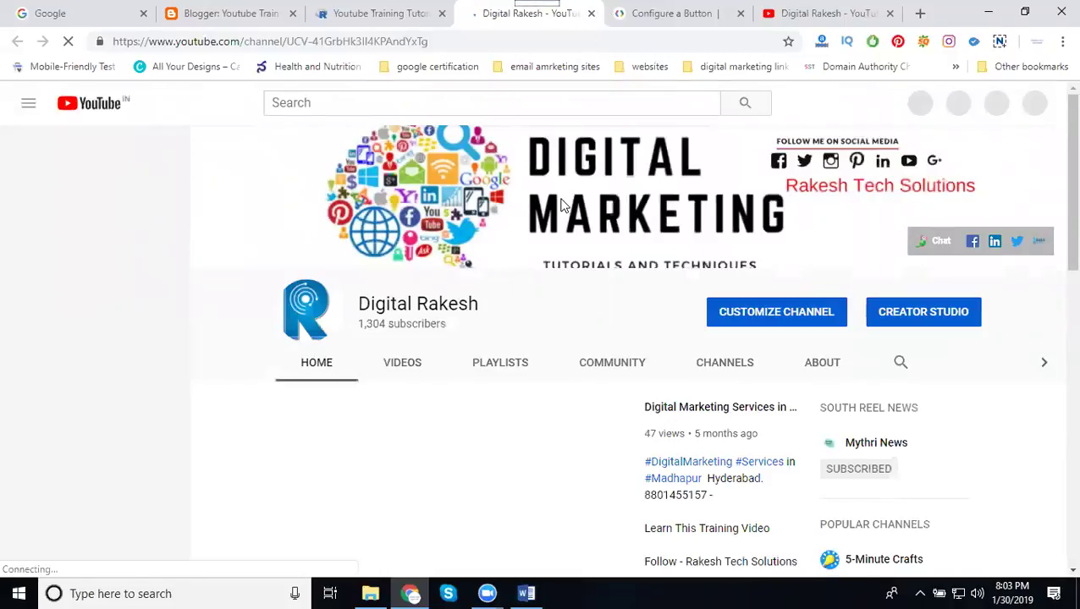
Close the YouTube channel tab with Ctrl+W to get back to the blog.
{"action": "key", "text": "ctrl+w"}
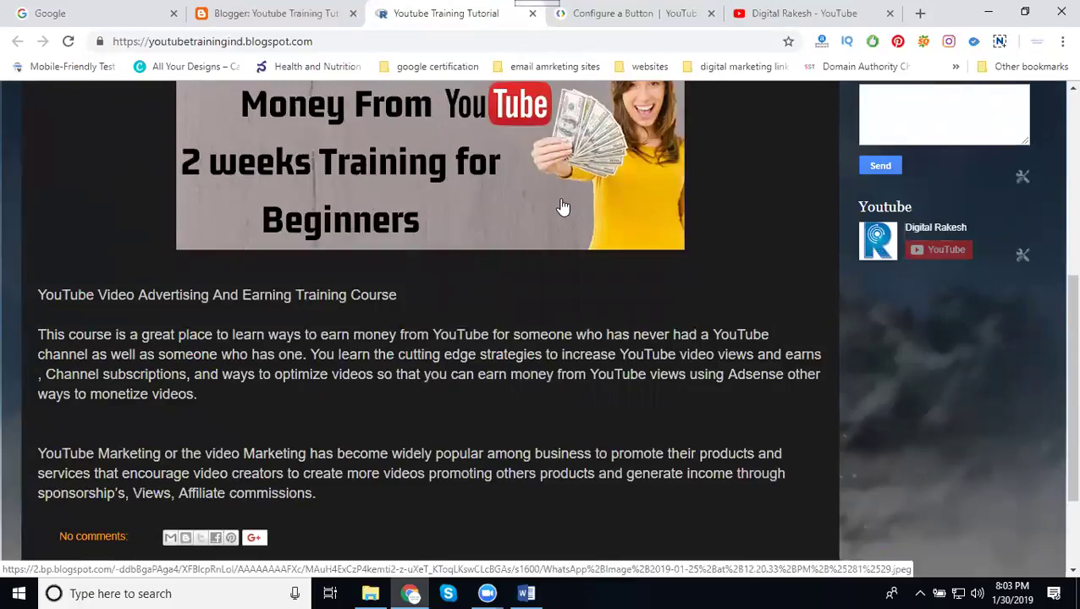
Scroll the blog back to the top and return to the Subscribe Button configurator showing the embed code.
{"action": "scroll", "coordinate": [557, 299], "scroll_direction": "up", "scroll_amount": 2}
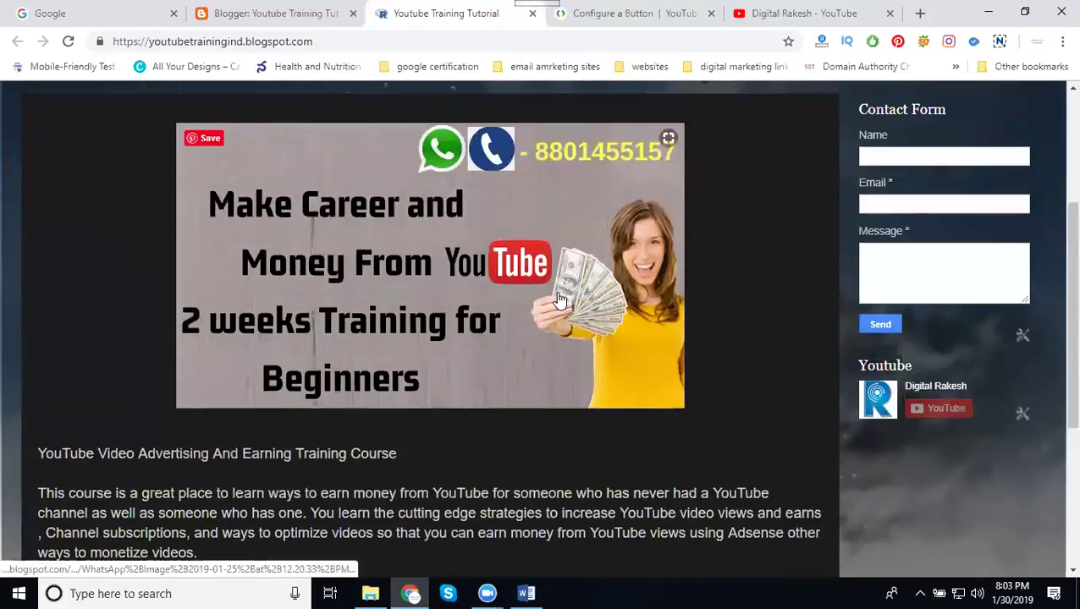
{"action": "scroll", "coordinate": [556, 299], "scroll_direction": "up", "scroll_amount": 3}
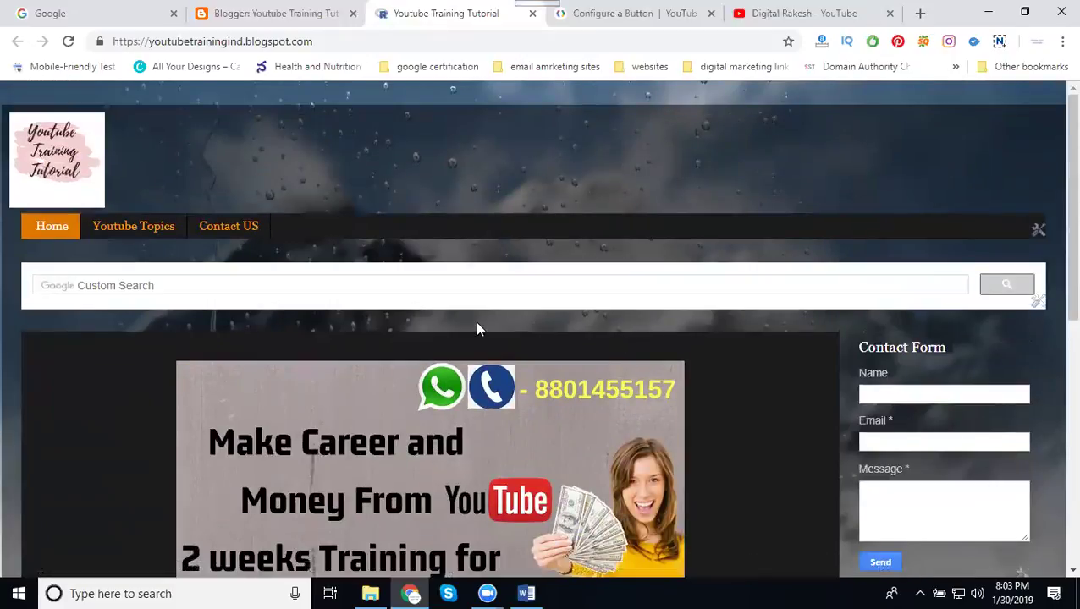
{"action": "left_click", "coordinate": [575, 15]}
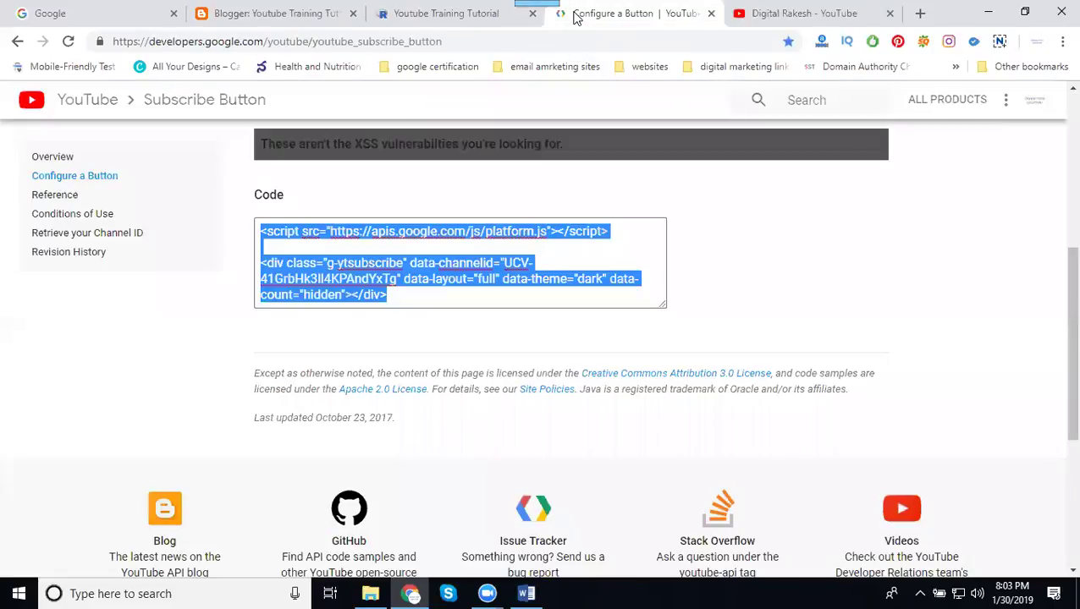